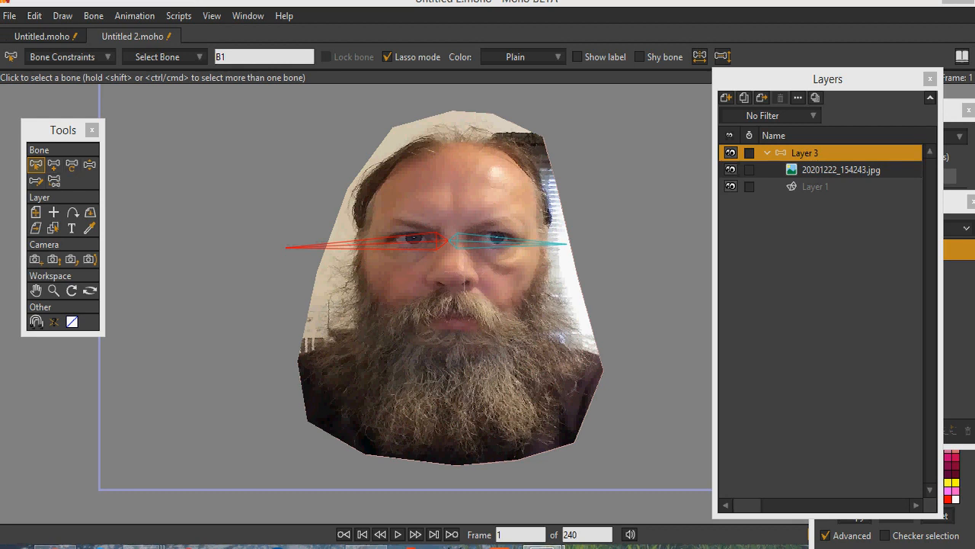
# Step: Remove the existing bone keyframes from the timeline and compare frame 0 with frame 1, ending on frame 1
pyautogui.moveTo(924, 427); pyautogui.dragTo(974, 421)
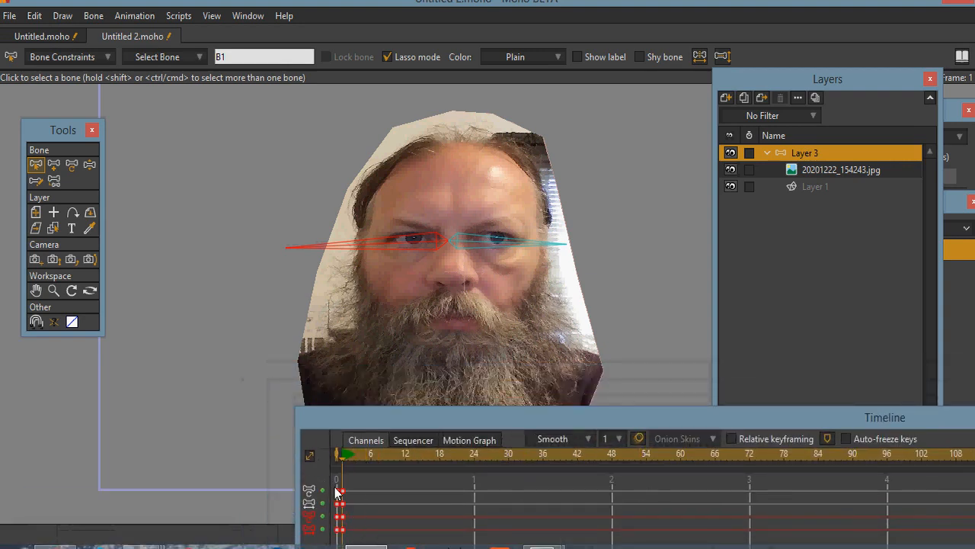
pyautogui.hotkey('ctrl', 'z')
pyautogui.moveTo(417, 365); pyautogui.dragTo(394, 443)
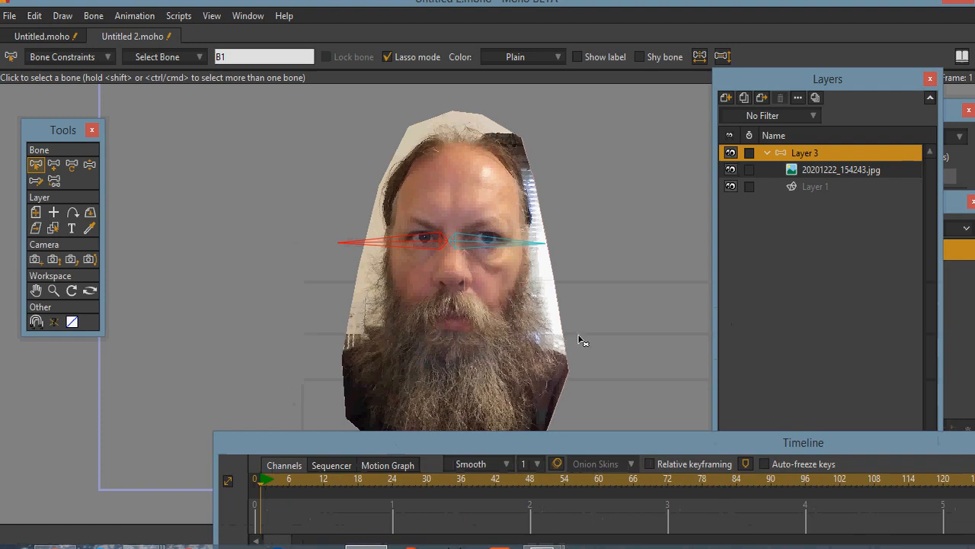
pyautogui.click(255, 487)
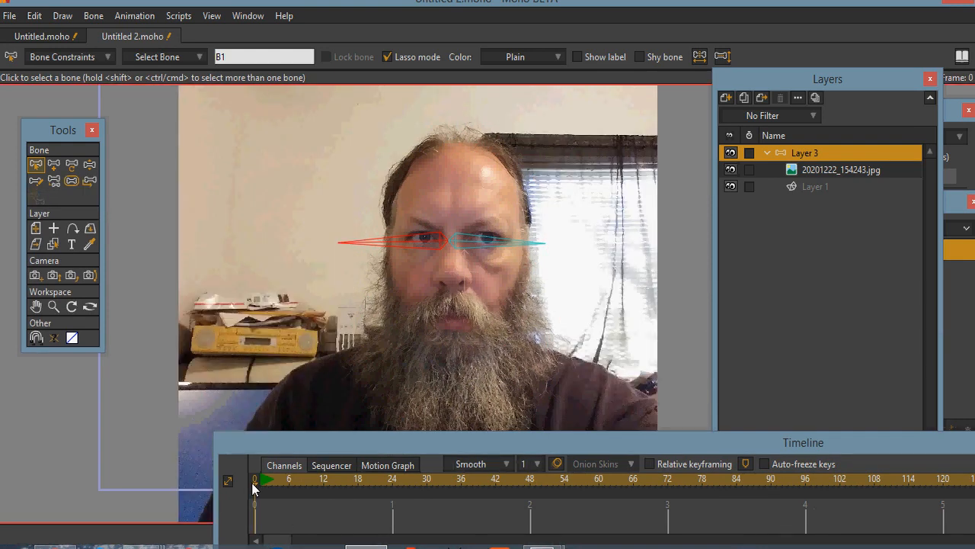
pyautogui.click(261, 488)
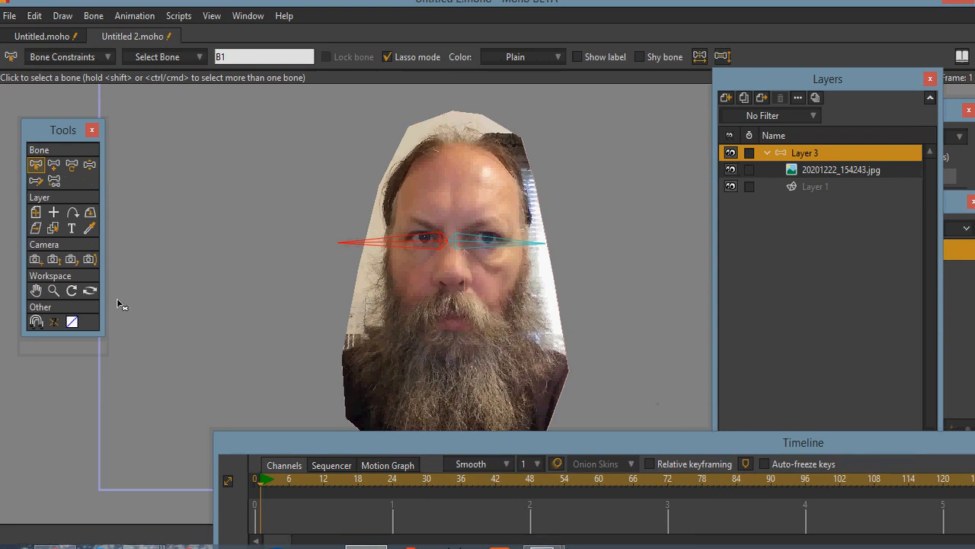
# Step: Transform the two eye-level bones at frame 1, scaling the left one to about 0.54 and the right one to about 1.33
pyautogui.click(71, 164)
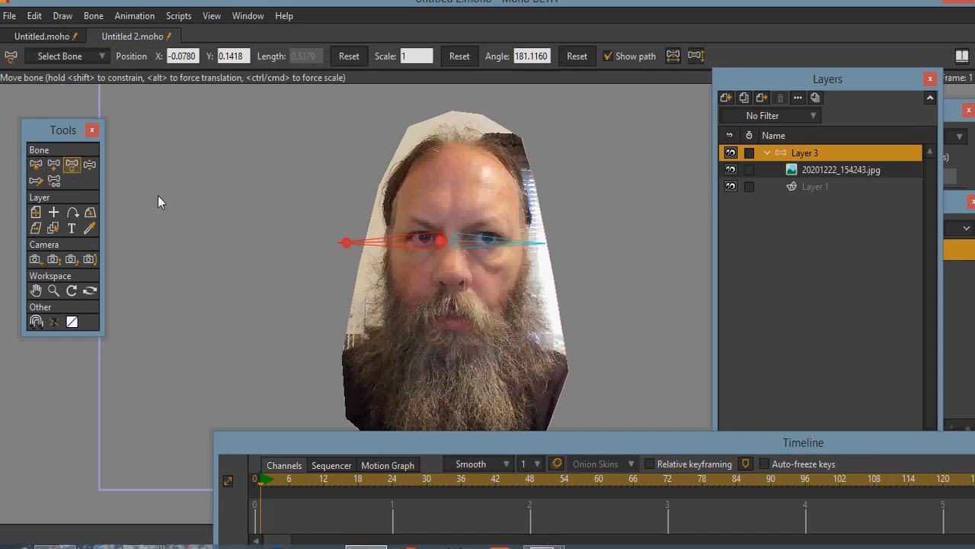
pyautogui.moveTo(347, 248); pyautogui.dragTo(556, 244)
pyautogui.hotkey('ctrl', 'z')
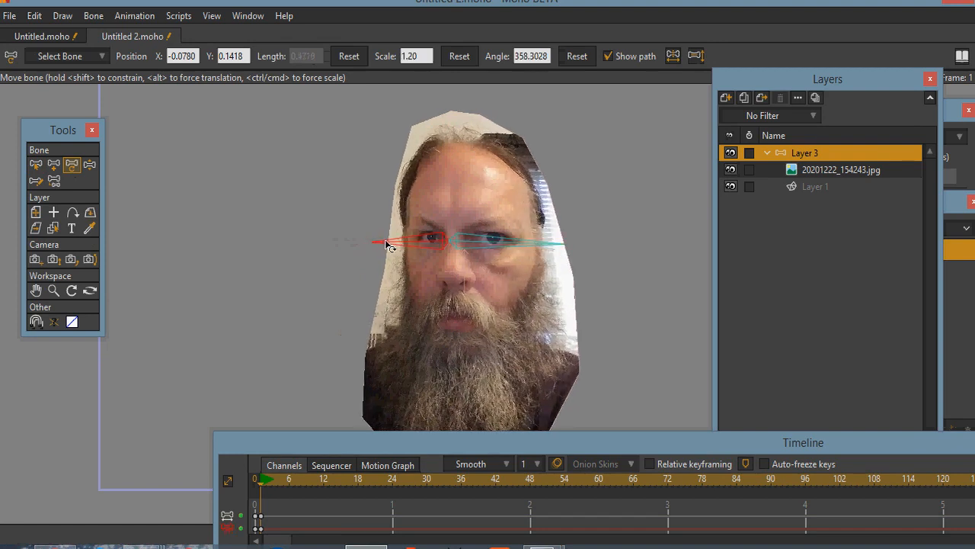
pyautogui.moveTo(387, 246); pyautogui.dragTo(359, 241)
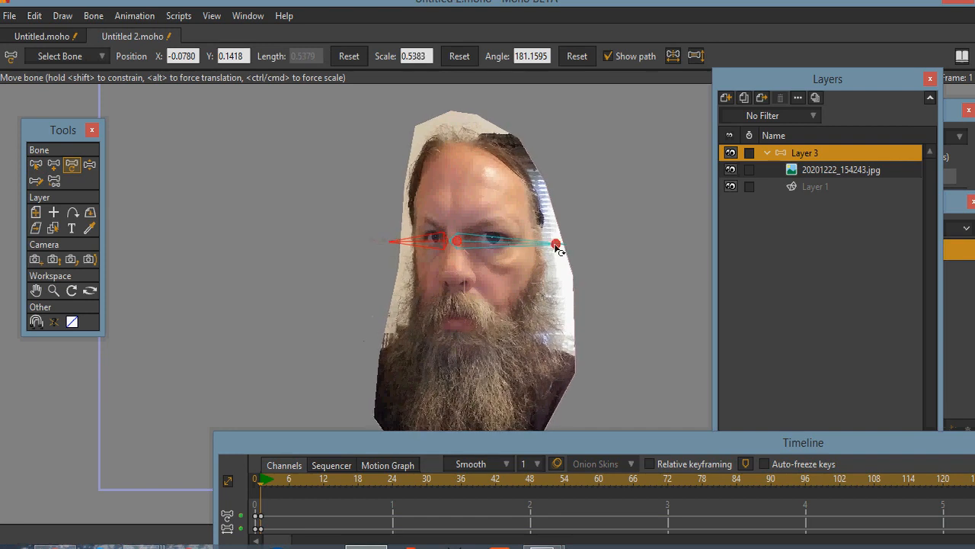
pyautogui.moveTo(556, 248); pyautogui.dragTo(472, 241)
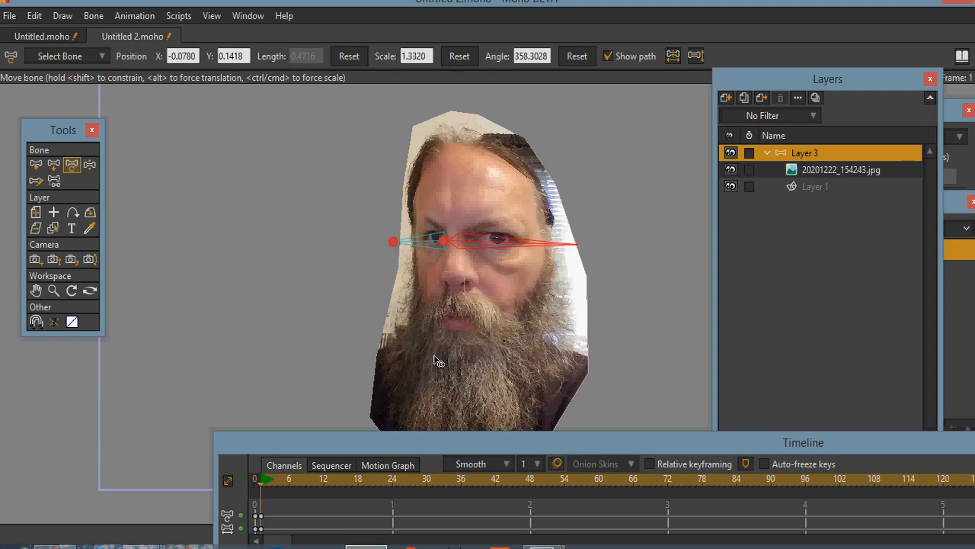
# Step: Delete all bone keyframes at frames 0 and 1 to reset both bones
pyautogui.moveTo(413, 446); pyautogui.dragTo(376, 426)
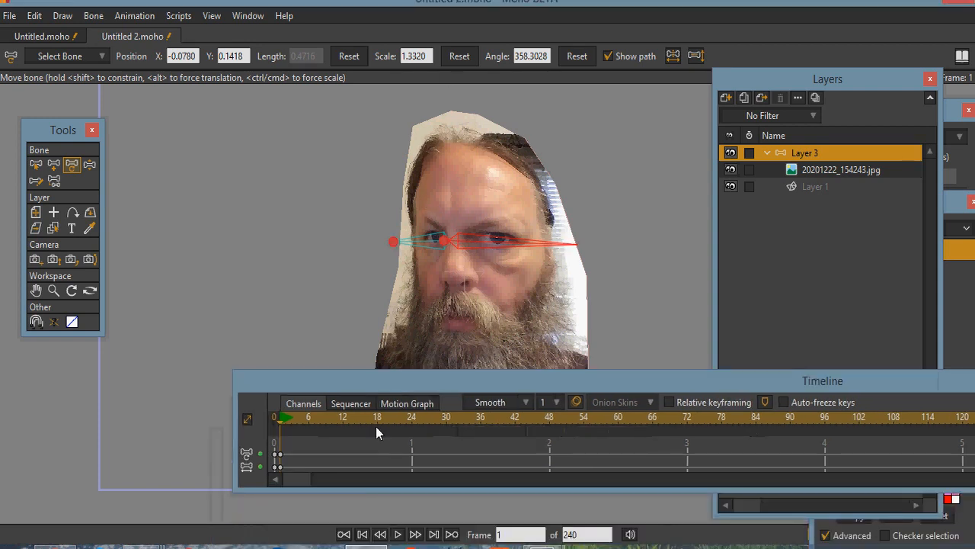
pyautogui.moveTo(363, 492); pyautogui.dragTo(364, 524)
pyautogui.moveTo(309, 486); pyautogui.dragTo(264, 457)
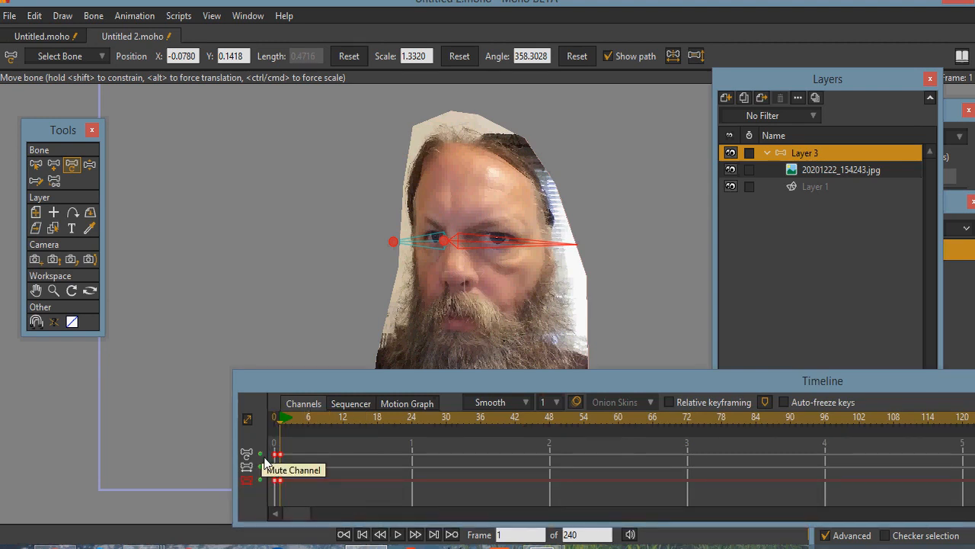
pyautogui.press('Delete')
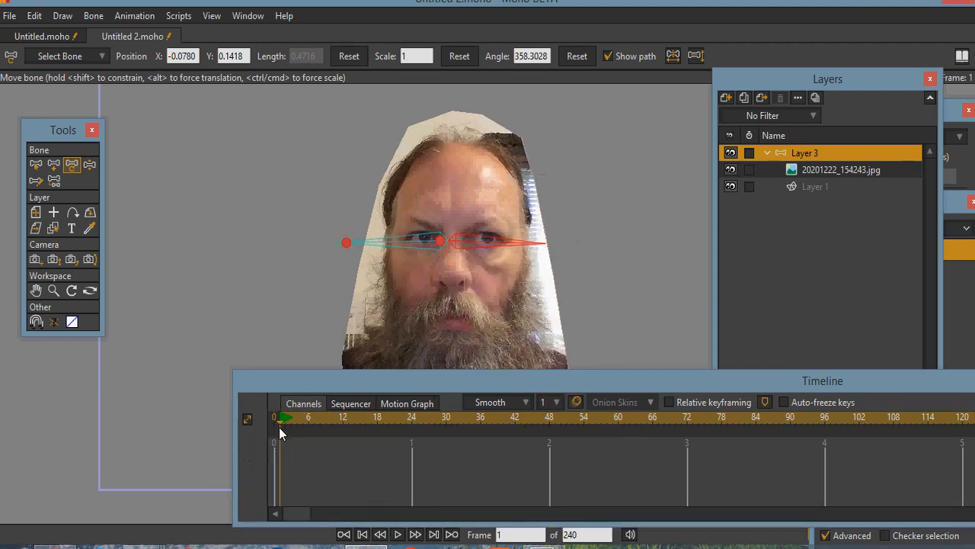
pyautogui.moveTo(315, 398); pyautogui.dragTo(281, 410)
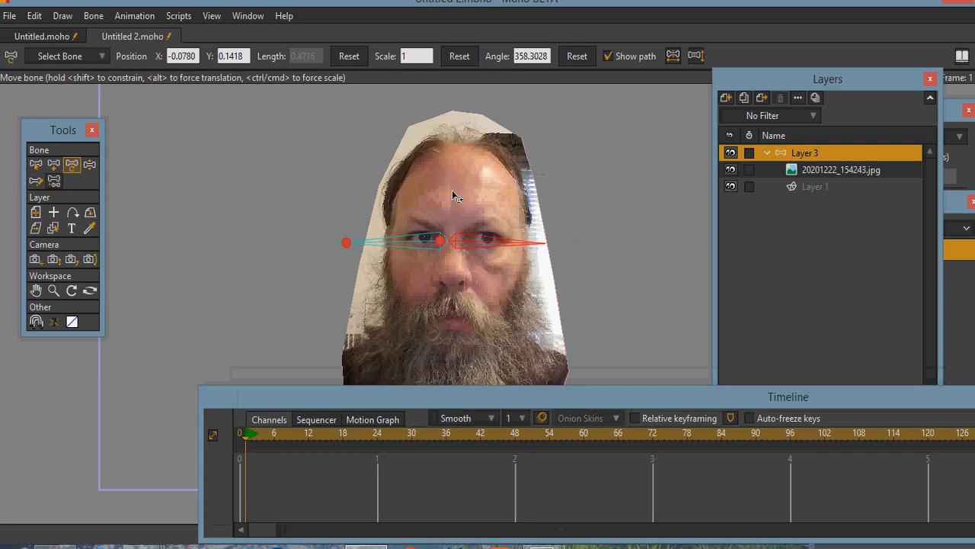
# Step: In the Layer 1 mesh, squeeze the selected right-edge points horizontally inward toward the centre of the face
pyautogui.click(806, 191)
pyautogui.click(807, 188)
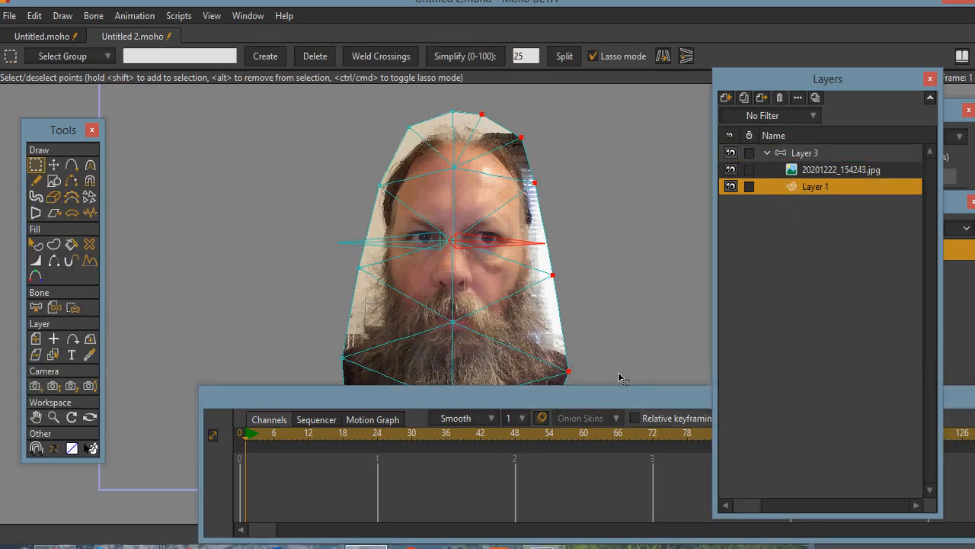
pyautogui.moveTo(622, 396); pyautogui.dragTo(597, 425)
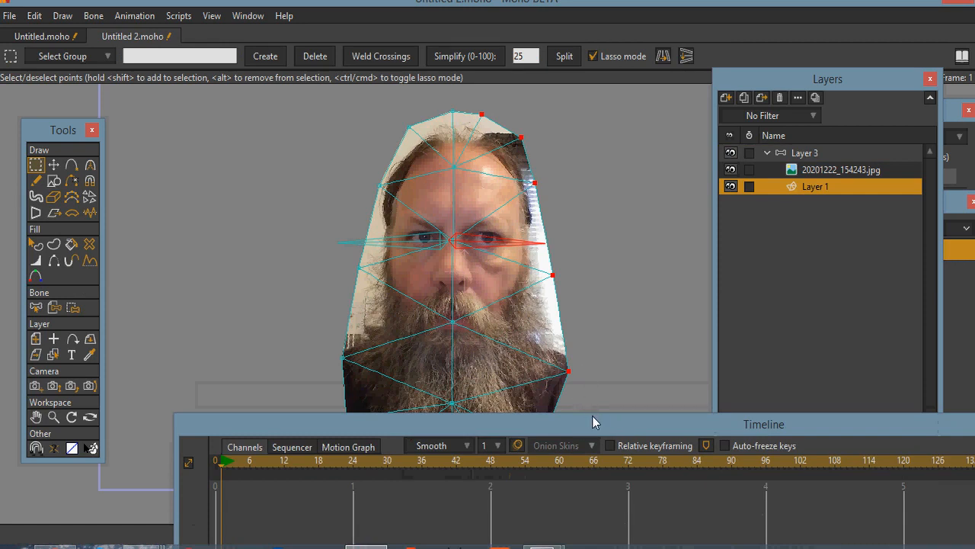
pyautogui.moveTo(592, 411); pyautogui.dragTo(584, 469)
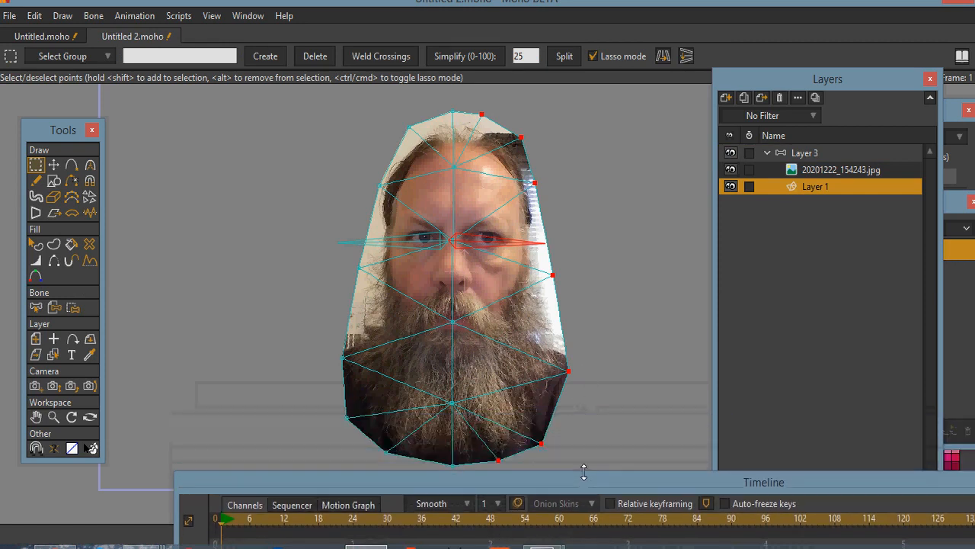
pyautogui.click(54, 165)
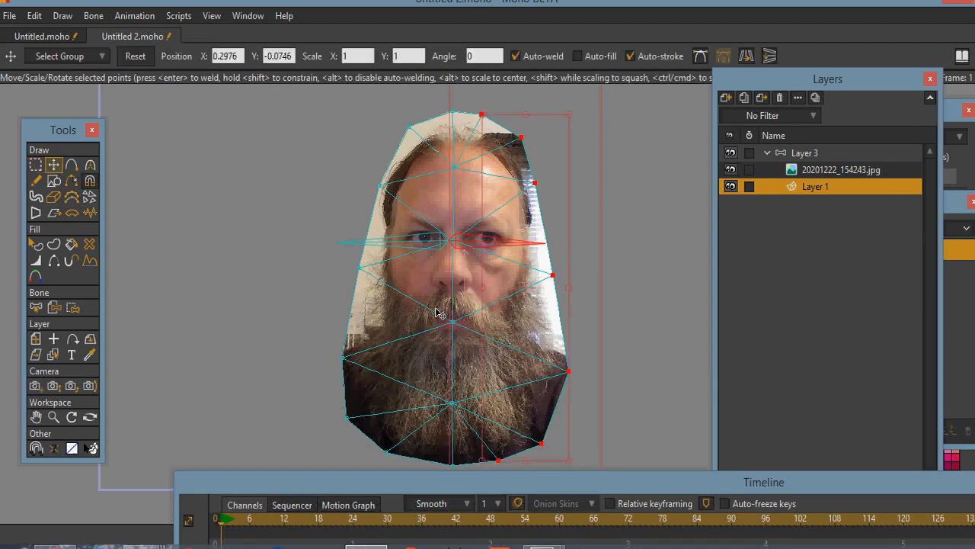
pyautogui.moveTo(569, 288); pyautogui.dragTo(500, 297)
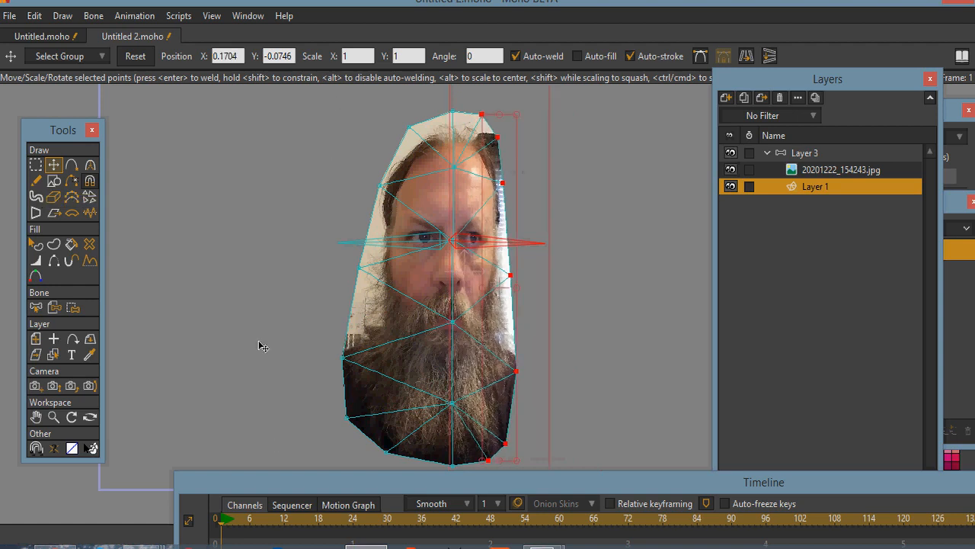
# Step: Select the mesh points along the face's left edge and stretch them slightly outward
pyautogui.click(35, 165)
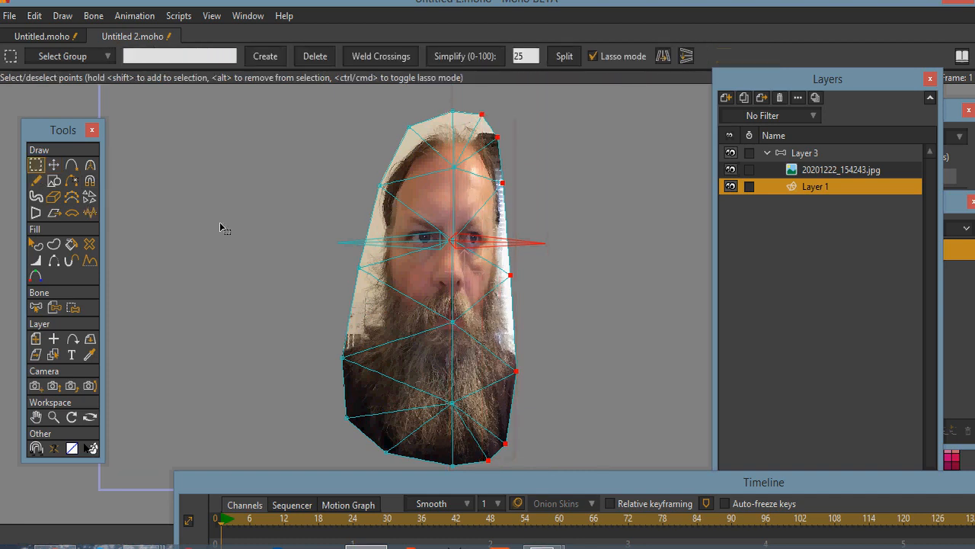
pyautogui.moveTo(305, 281)
pyautogui.mouseDown()
pyautogui.moveTo(335, 447)
pyautogui.moveTo(415, 466)
pyautogui.moveTo(428, 401)
pyautogui.moveTo(428, 138)
pyautogui.moveTo(374, 148)
pyautogui.moveTo(342, 220)
pyautogui.mouseUp()
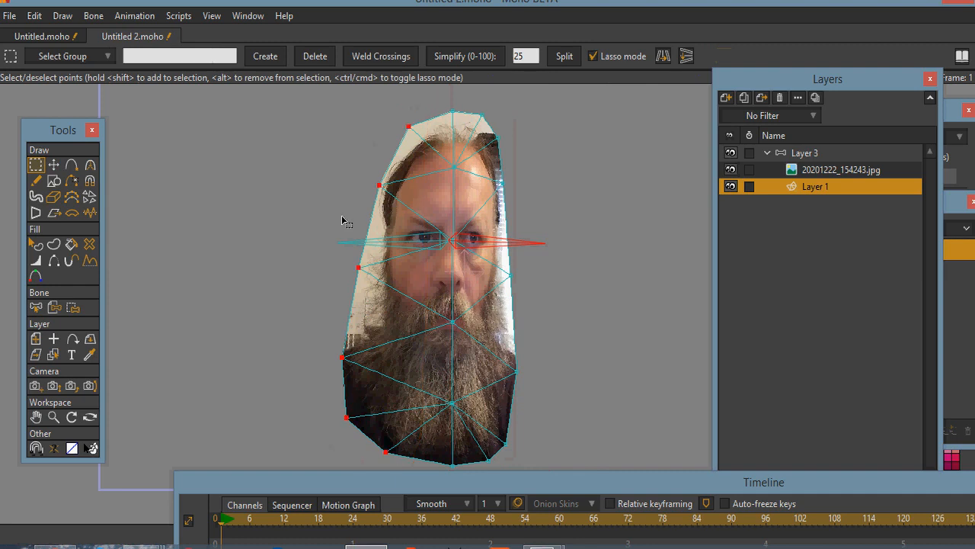
pyautogui.click(54, 166)
pyautogui.moveTo(343, 290); pyautogui.dragTo(326, 295)
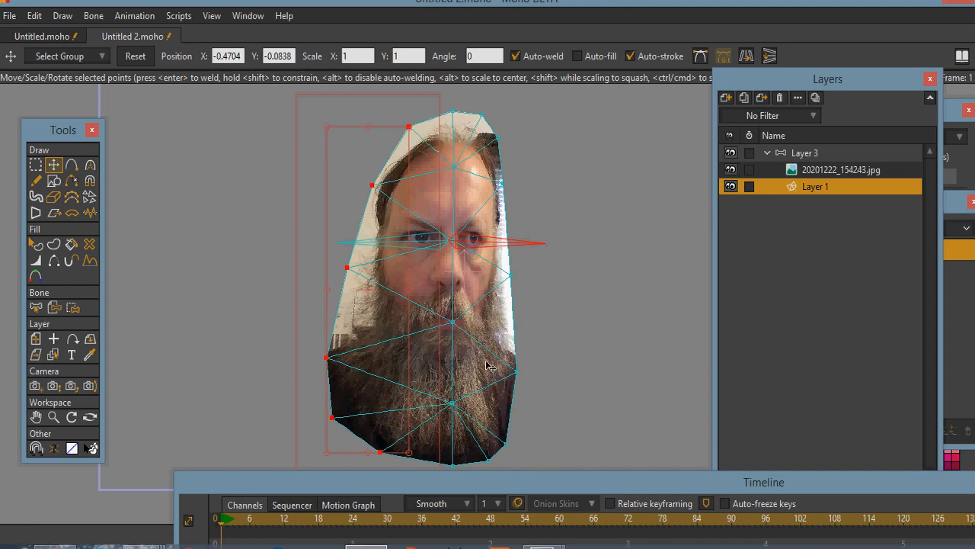
# Step: Switch to the Untitled.moho document and toggle Layers 2, 3 and 4 off and on to check what each contains
pyautogui.click(42, 37)
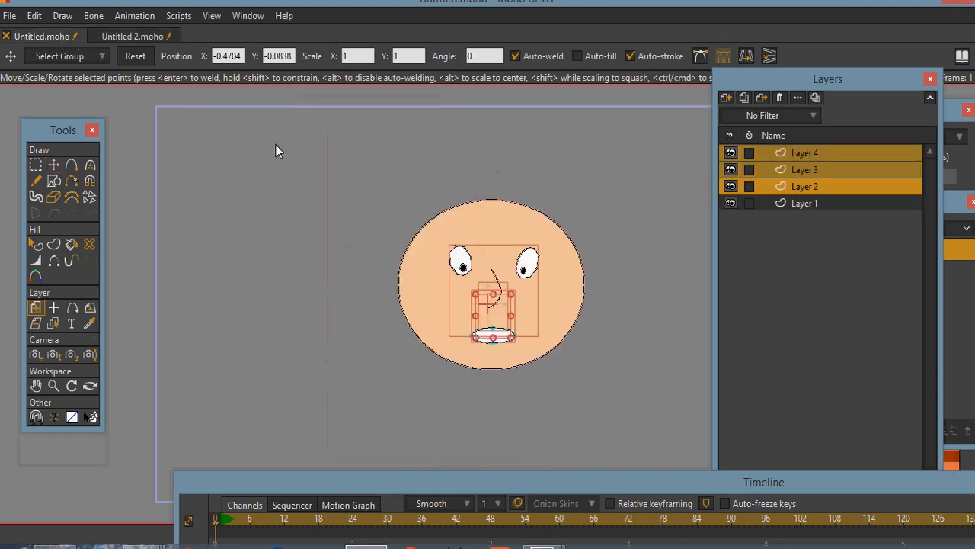
pyautogui.moveTo(290, 145)
pyautogui.mouseDown()
pyautogui.moveTo(261, 145)
pyautogui.moveTo(275, 140)
pyautogui.mouseUp()
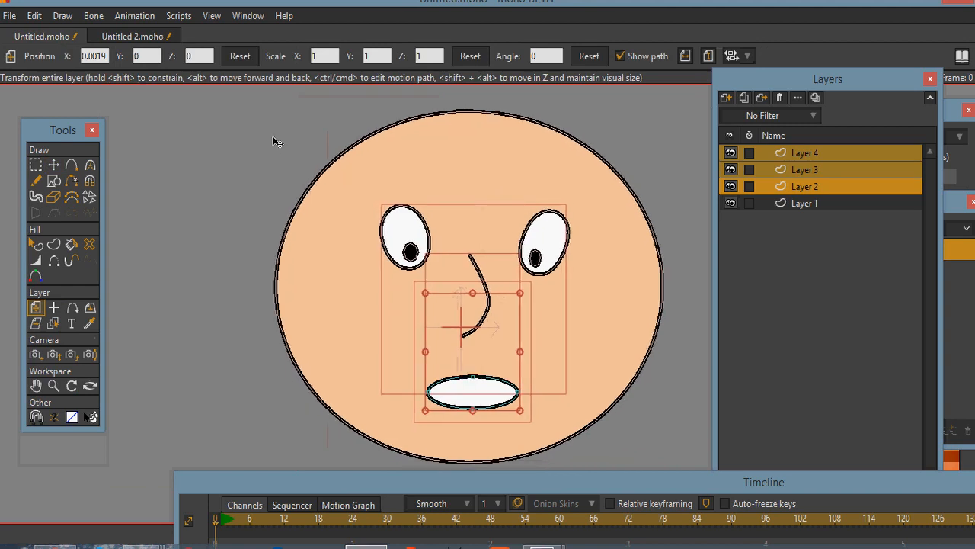
pyautogui.click(731, 187)
pyautogui.click(730, 169)
pyautogui.click(730, 154)
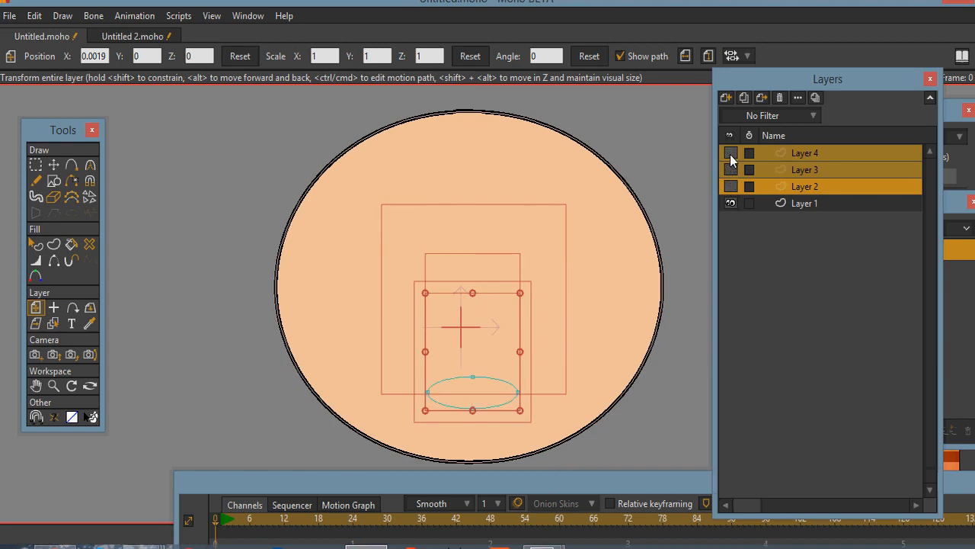
pyautogui.click(730, 154)
pyautogui.click(730, 170)
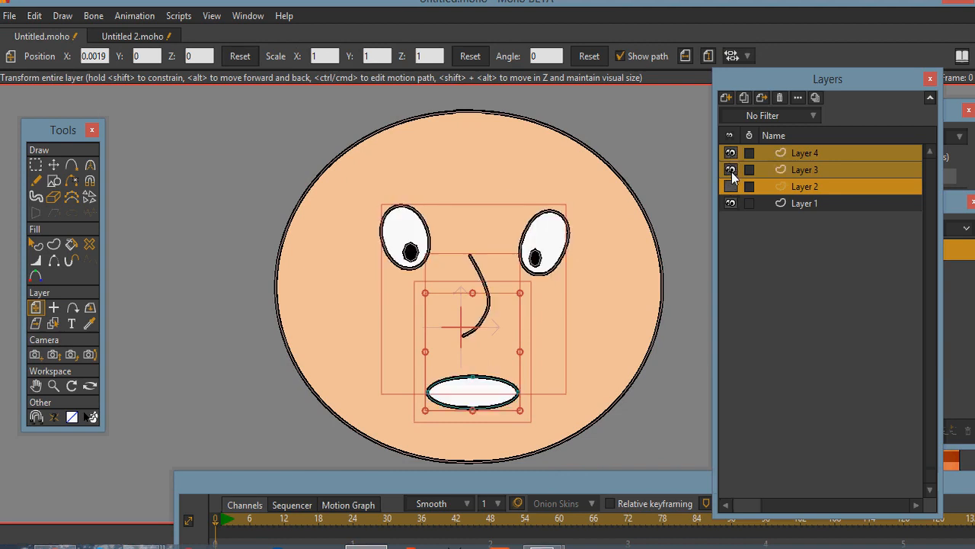
pyautogui.click(731, 187)
# Step: Shift the eyes, nose and mouth layers together to X about 0.21, and narrow the eyes layer to X scale about 0.99
pyautogui.moveTo(480, 297)
pyautogui.mouseDown()
pyautogui.moveTo(384, 289)
pyautogui.moveTo(557, 294)
pyautogui.moveTo(475, 294)
pyautogui.mouseUp()
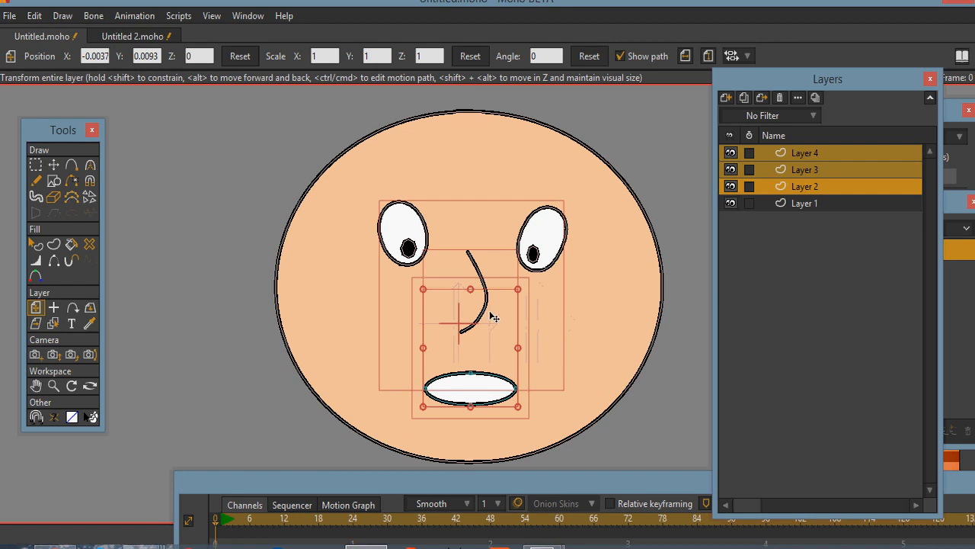
pyautogui.moveTo(491, 317); pyautogui.dragTo(571, 322)
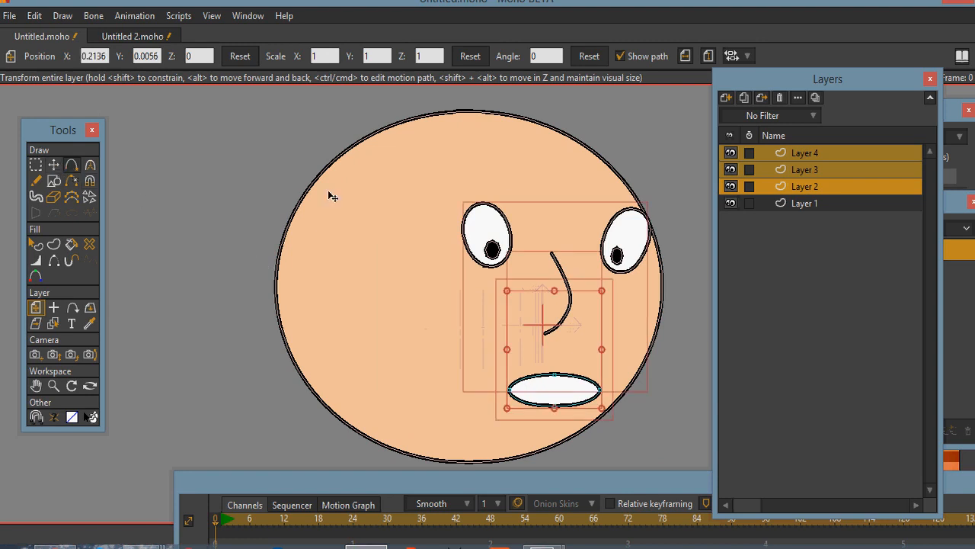
pyautogui.click(781, 156)
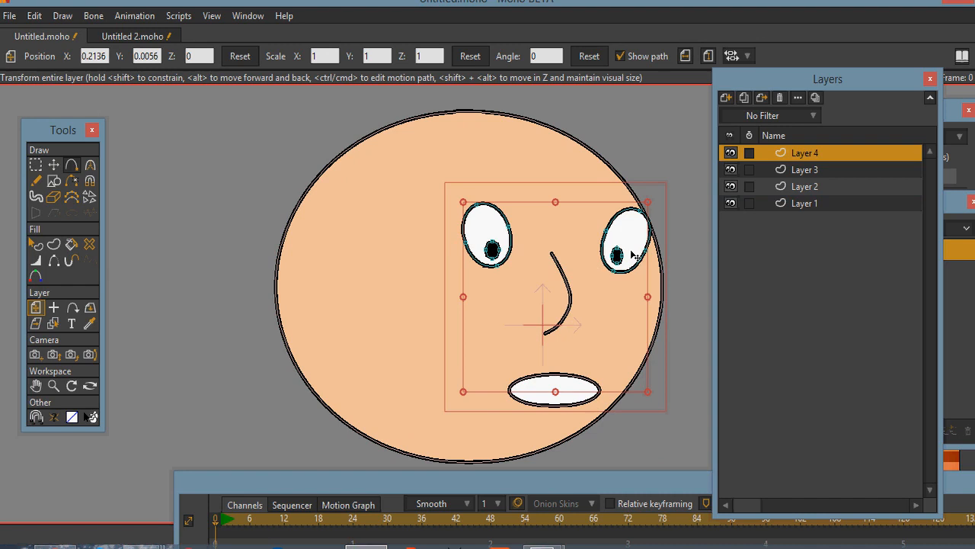
pyautogui.moveTo(647, 296); pyautogui.dragTo(646, 296)
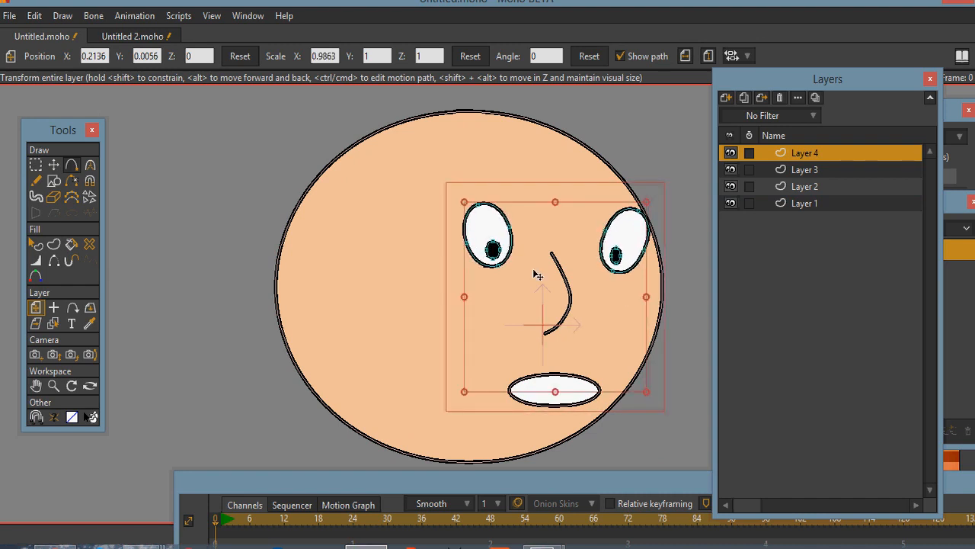
# Step: Rotate the eyes layer in 3D to about 3.4 on X and 39.5 on Y, and shift it to X about 0.24
pyautogui.click(90, 308)
pyautogui.moveTo(516, 292); pyautogui.dragTo(729, 292)
pyautogui.moveTo(730, 293); pyautogui.dragTo(585, 287)
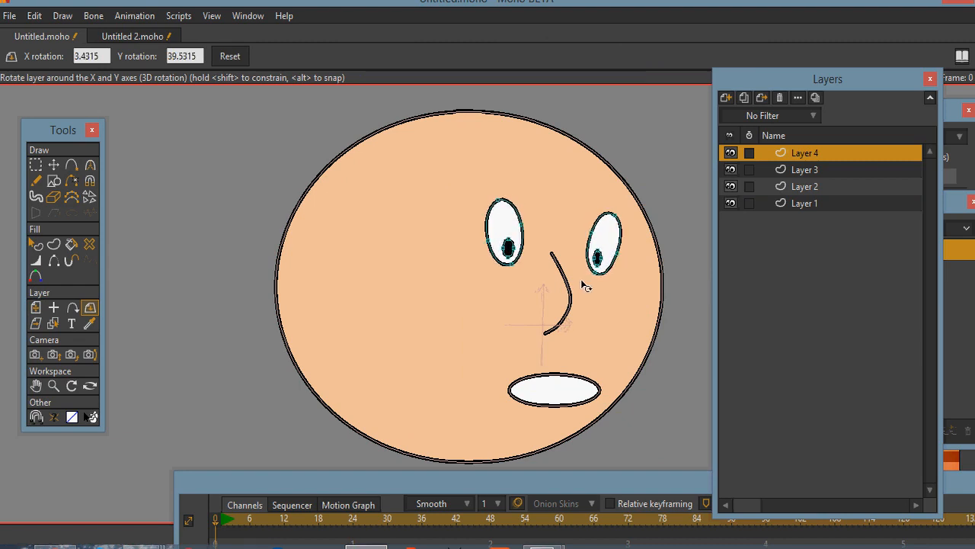
pyautogui.click(36, 307)
pyautogui.moveTo(468, 254); pyautogui.dragTo(501, 266)
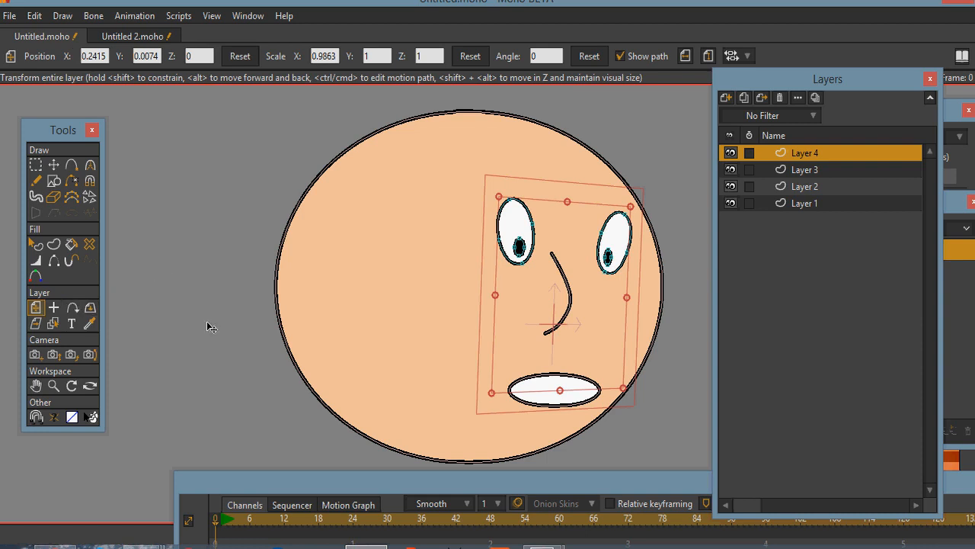
# Step: Reset the eyes layer's X and Y rotation
pyautogui.click(89, 308)
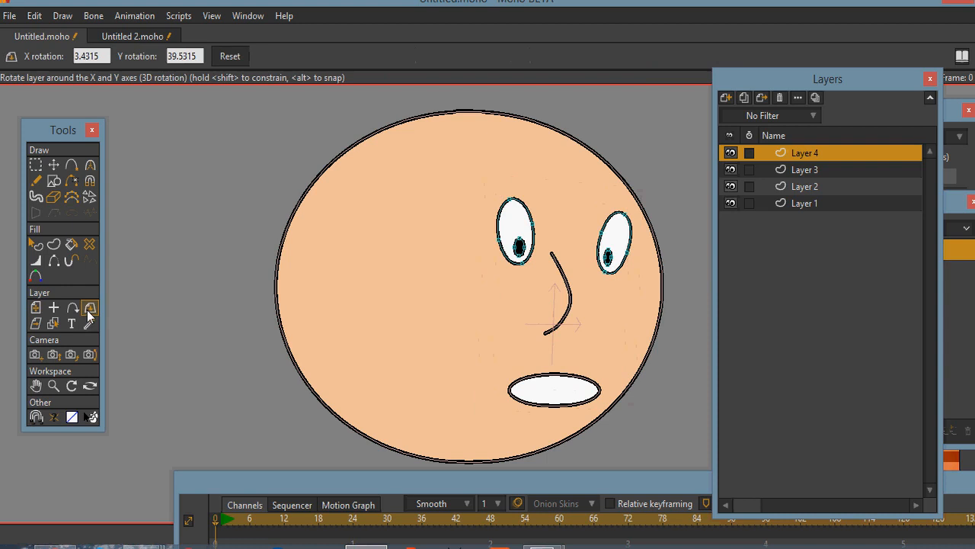
pyautogui.click(35, 323)
pyautogui.click(91, 309)
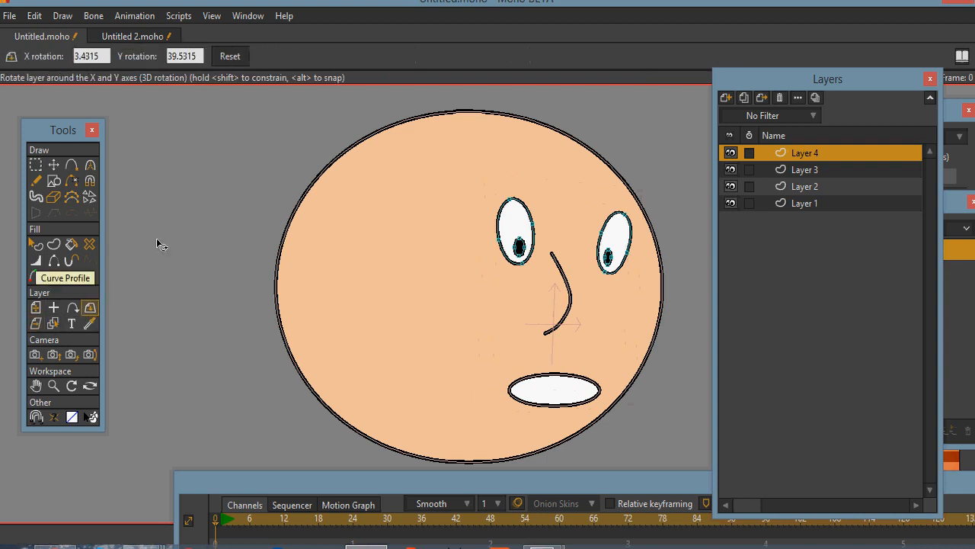
pyautogui.click(231, 57)
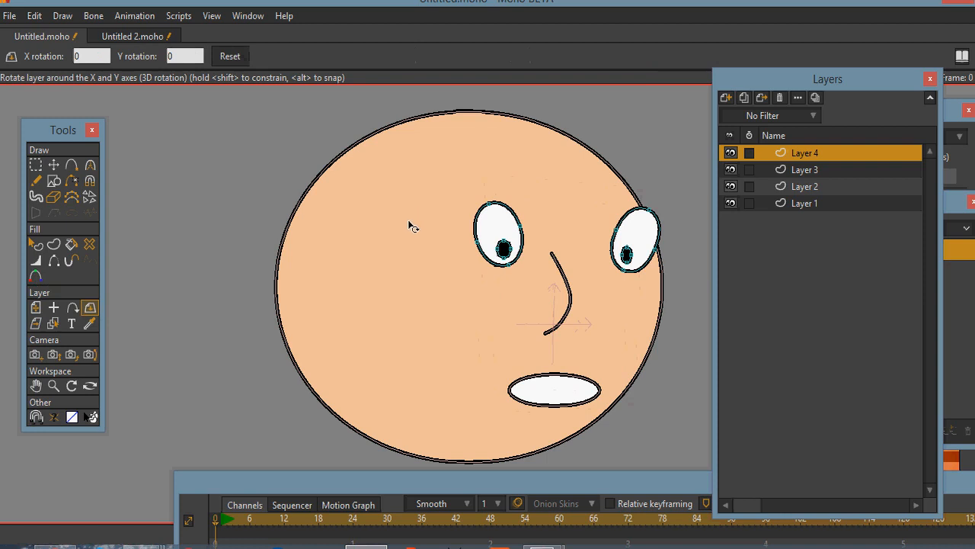
# Step: Select the far eye and pupil points in Layer 4, move them inward and shrink them slightly to X about 0.18, Y about 0.21
pyautogui.click(54, 165)
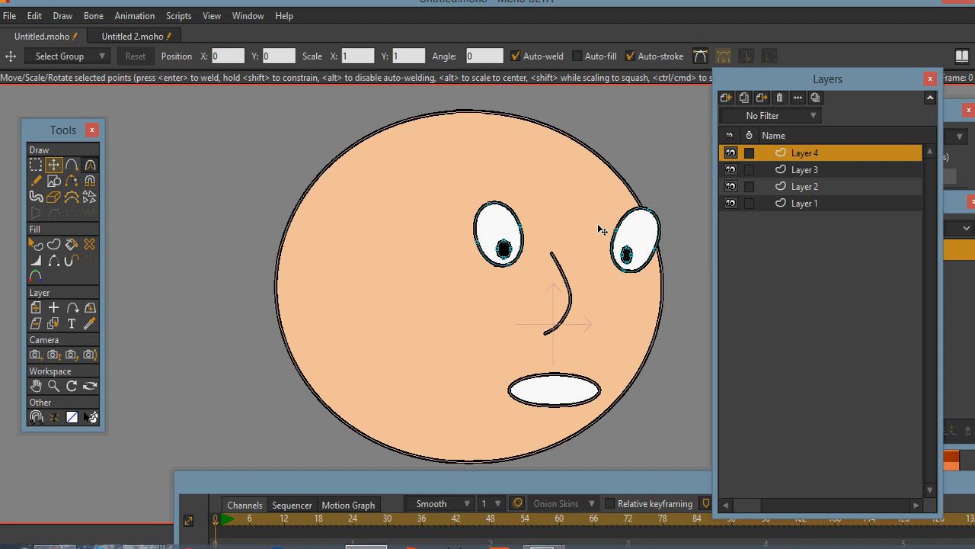
pyautogui.moveTo(601, 224); pyautogui.dragTo(598, 234)
pyautogui.click(35, 165)
pyautogui.moveTo(594, 222)
pyautogui.mouseDown()
pyautogui.moveTo(709, 261)
pyautogui.moveTo(636, 182)
pyautogui.moveTo(566, 231)
pyautogui.mouseUp()
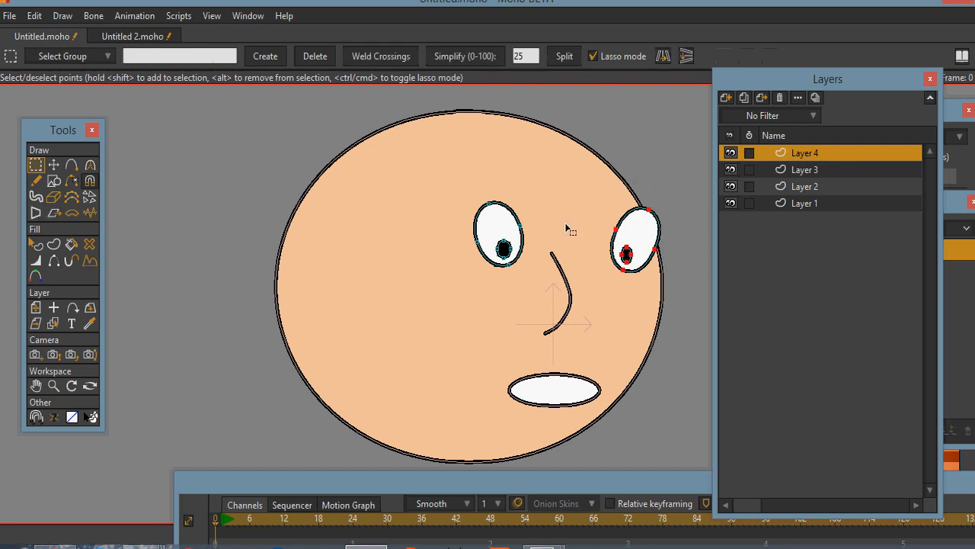
pyautogui.press('t')
pyautogui.moveTo(648, 252); pyautogui.dragTo(615, 263)
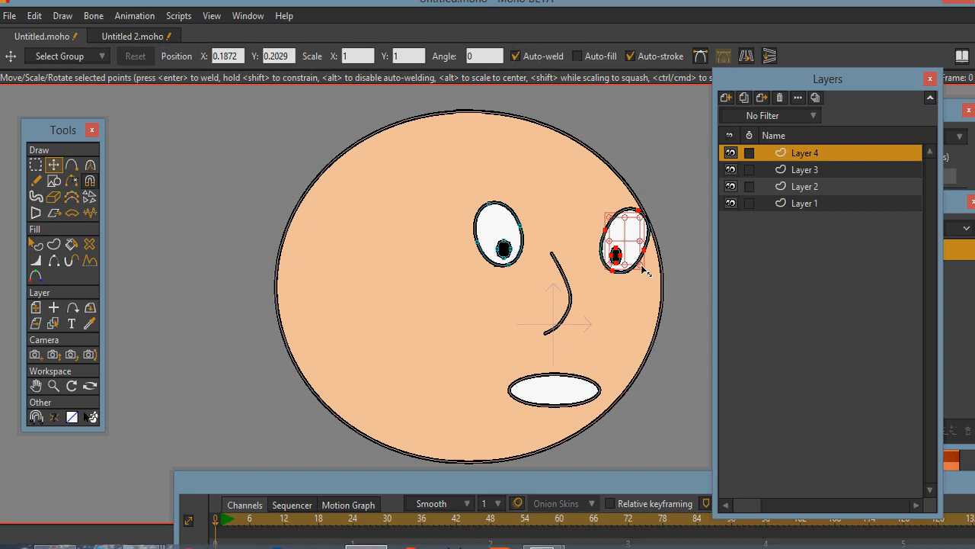
pyautogui.moveTo(626, 242); pyautogui.dragTo(623, 238)
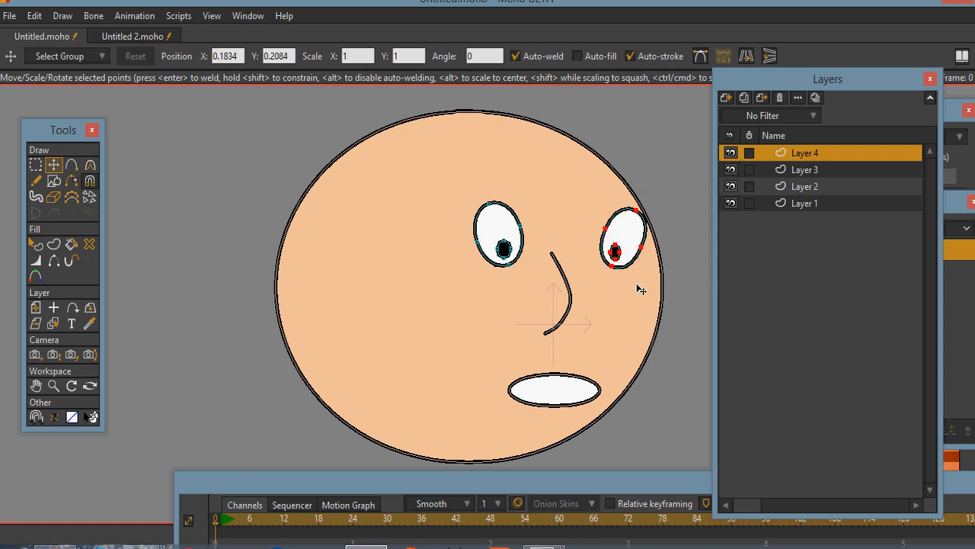
pyautogui.doubleClick(494, 236)
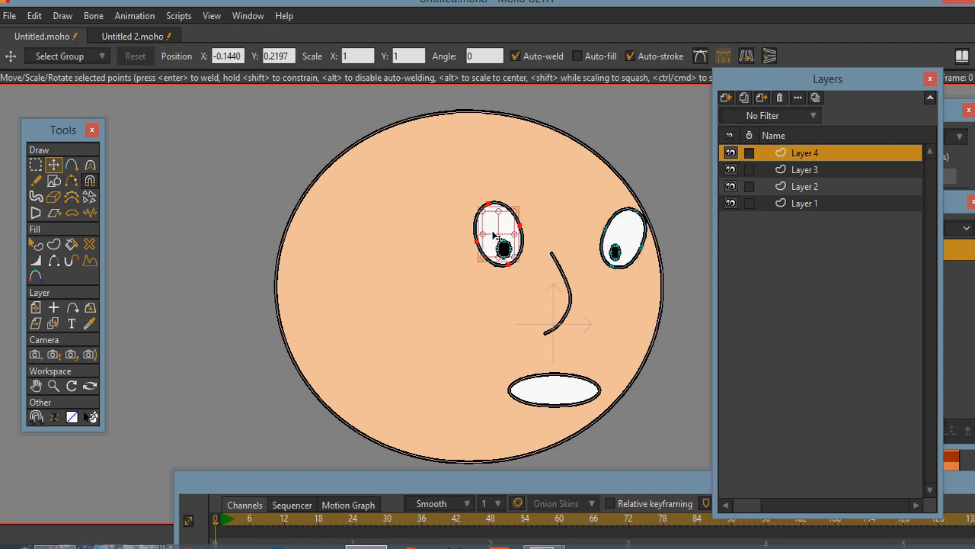
pyautogui.click(453, 211)
pyautogui.moveTo(453, 211); pyautogui.dragTo(510, 273)
pyautogui.hotkey('ctrl', 'z')
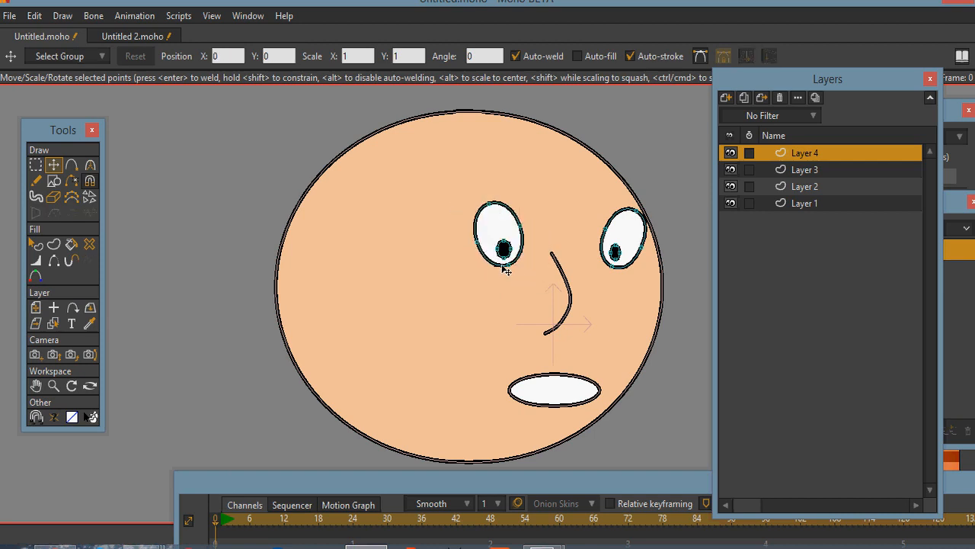
# Step: Select the near eye and its pupil together and enlarge them slightly, centring them at X about -0.14, Y about 0.21
pyautogui.click(36, 164)
pyautogui.moveTo(343, 207)
pyautogui.mouseDown()
pyautogui.moveTo(549, 221)
pyautogui.moveTo(404, 197)
pyautogui.mouseUp()
pyautogui.click(54, 164)
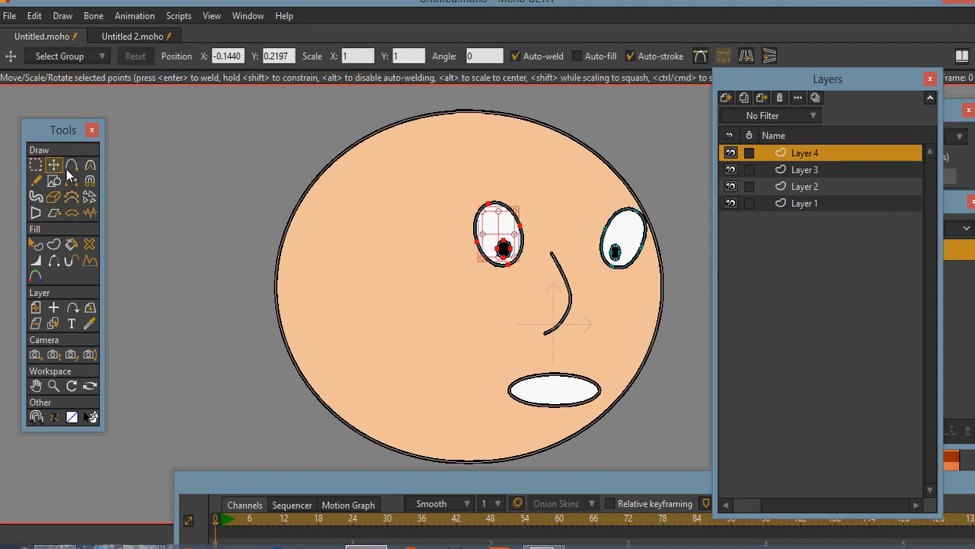
pyautogui.moveTo(521, 267)
pyautogui.mouseDown()
pyautogui.moveTo(529, 273)
pyautogui.moveTo(523, 266)
pyautogui.mouseUp()
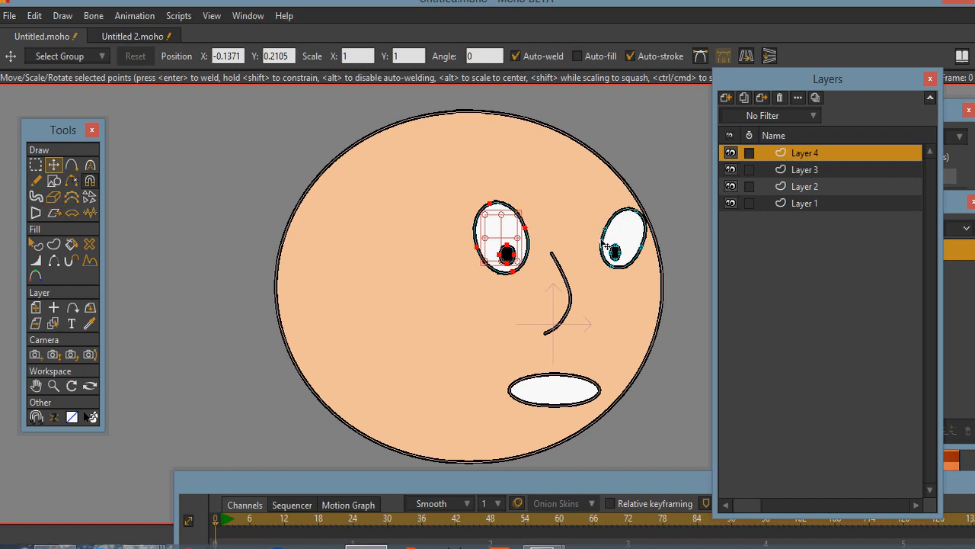
pyautogui.click(573, 233)
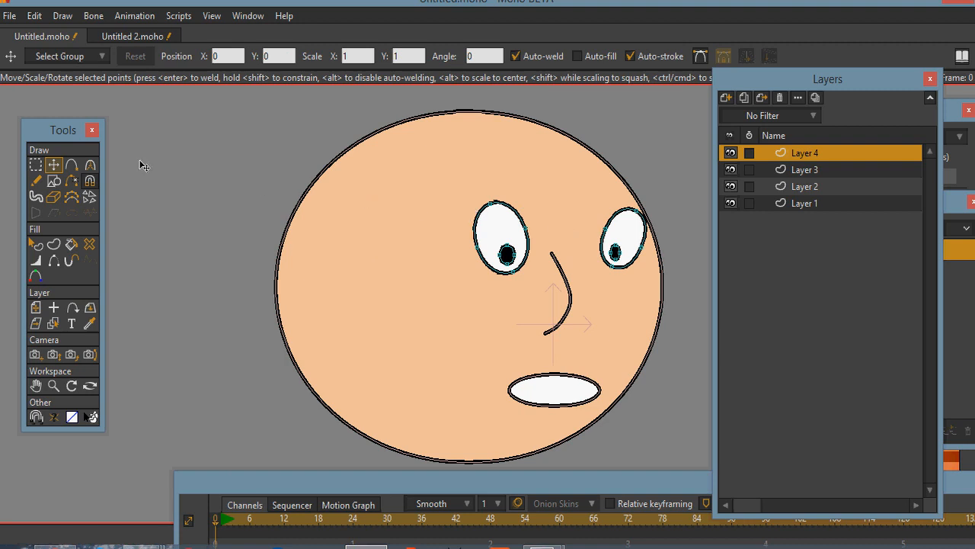
# Step: Reshape the eye outlines point by point, widening the near eye outward and making the far eye smaller
pyautogui.click(495, 207)
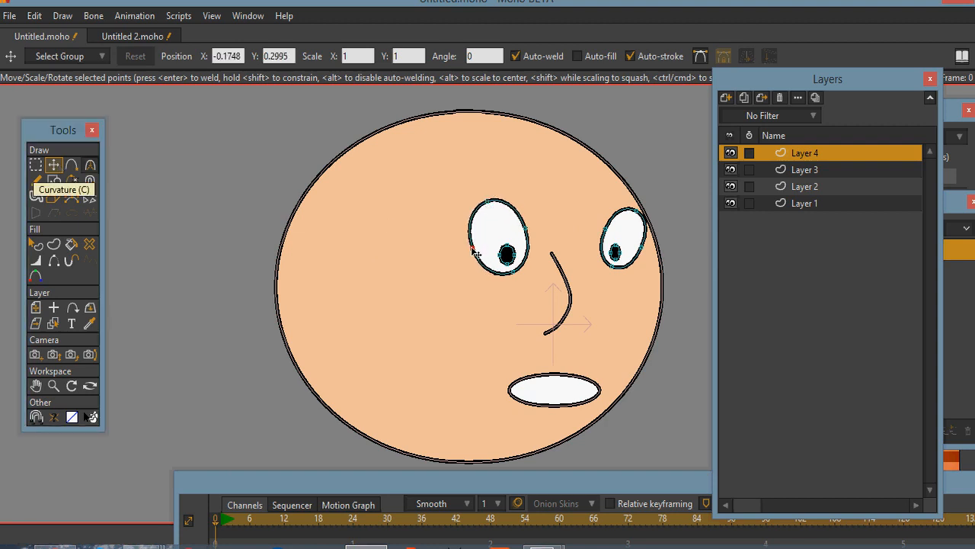
pyautogui.click(525, 227)
pyautogui.click(636, 215)
pyautogui.moveTo(642, 247); pyautogui.dragTo(641, 248)
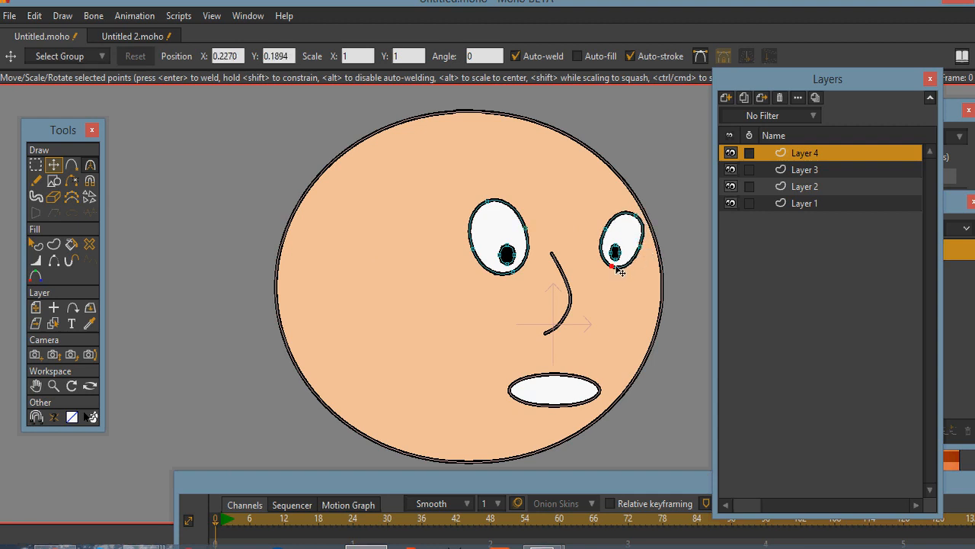
# Step: Move the nose curve in Layer 3 further toward the far side of the face, to X about 0.09
pyautogui.click(806, 171)
pyautogui.moveTo(576, 302)
pyautogui.mouseDown()
pyautogui.moveTo(584, 285)
pyautogui.moveTo(567, 286)
pyautogui.moveTo(585, 294)
pyautogui.mouseUp()
pyautogui.click(575, 299)
pyautogui.click(574, 289)
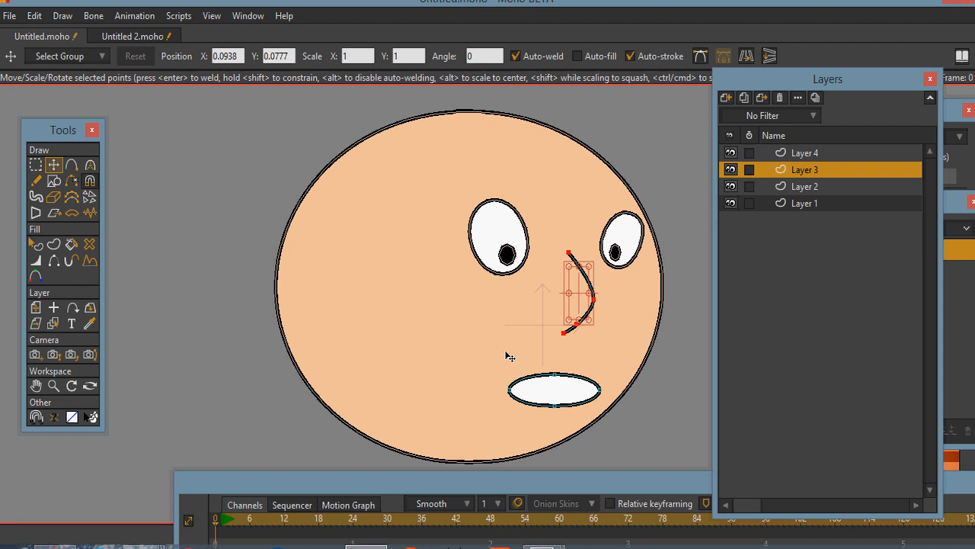
# Step: Select the whole mouth shape in Layer 2 and shift it to X about 0.06, Y about -0.15
pyautogui.click(799, 186)
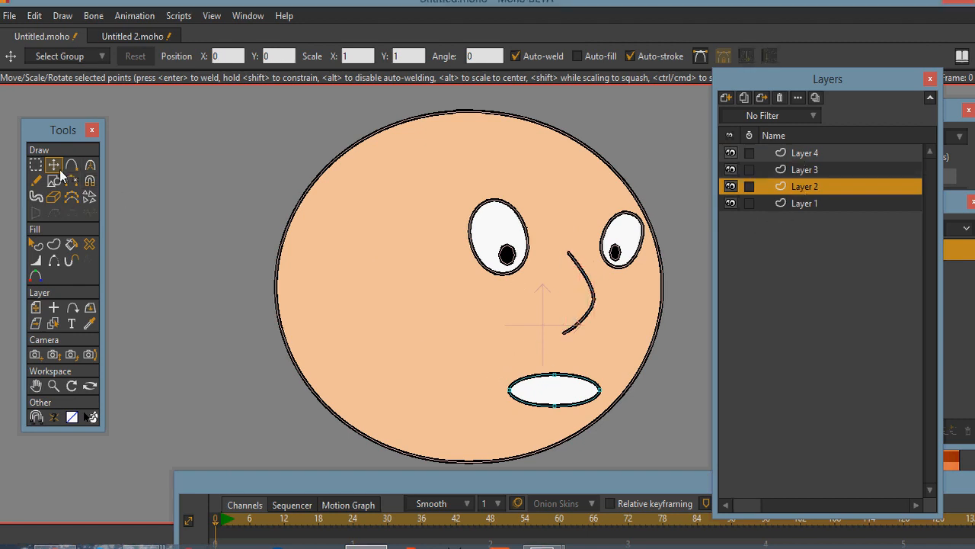
pyautogui.doubleClick(547, 378)
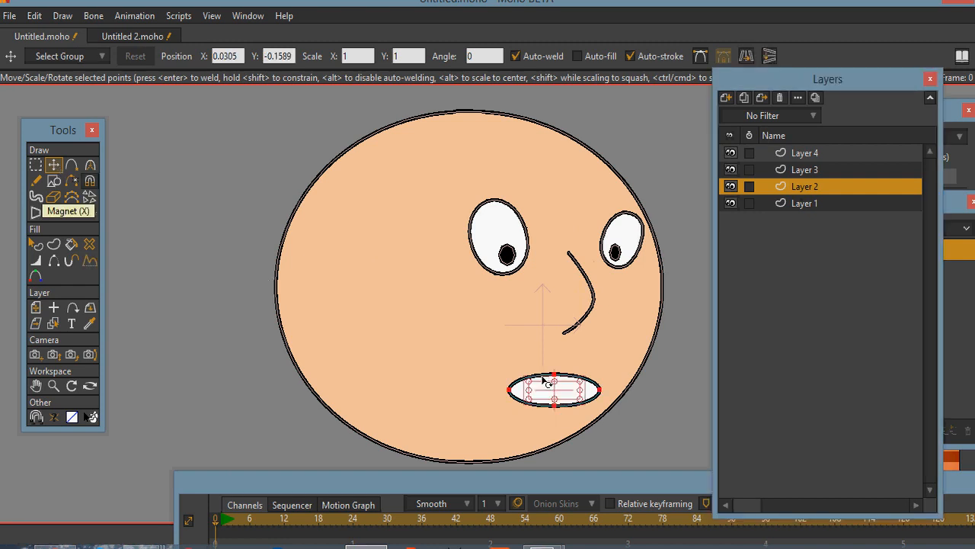
pyautogui.moveTo(555, 387)
pyautogui.mouseDown()
pyautogui.moveTo(508, 381)
pyautogui.moveTo(567, 385)
pyautogui.mouseUp()
# Step: Hide Layers 3 and 4 to isolate the Layer 2 mouth, and nudge the mouth to X about 0.05
pyautogui.click(731, 186)
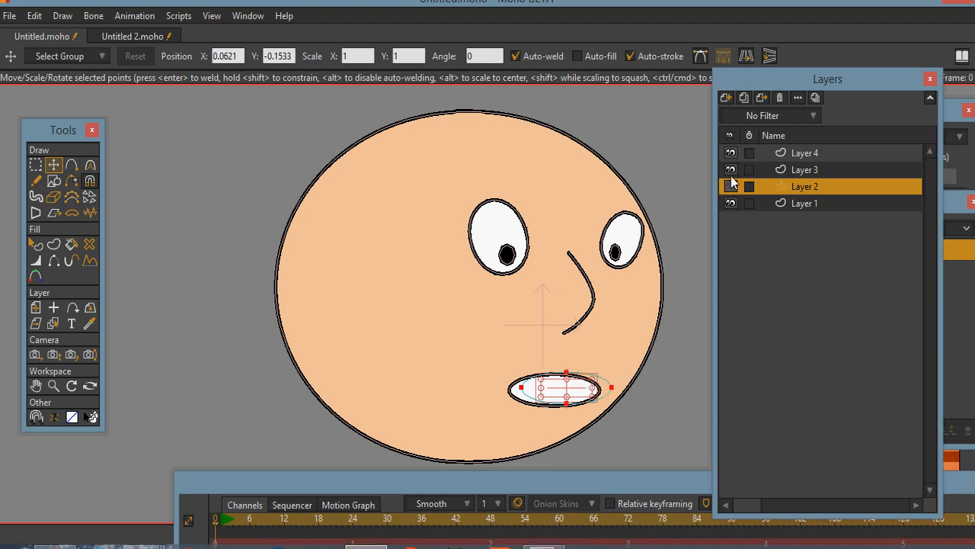
pyautogui.click(729, 169)
pyautogui.click(731, 153)
pyautogui.click(731, 152)
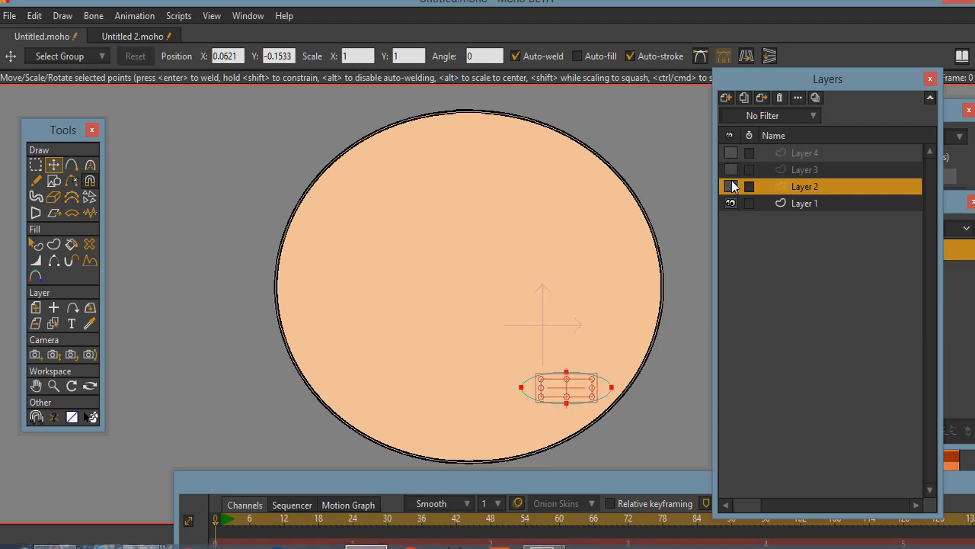
pyautogui.click(731, 186)
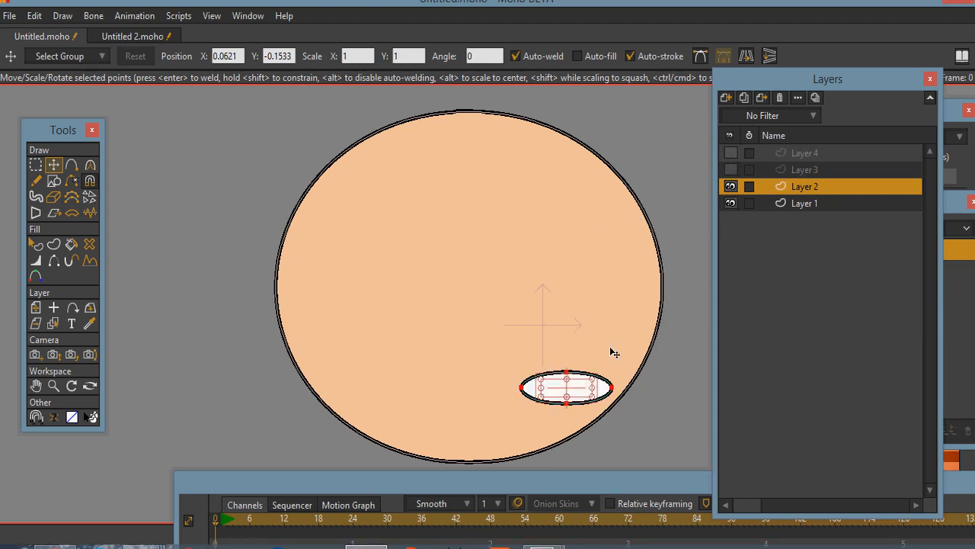
pyautogui.moveTo(579, 383); pyautogui.dragTo(575, 381)
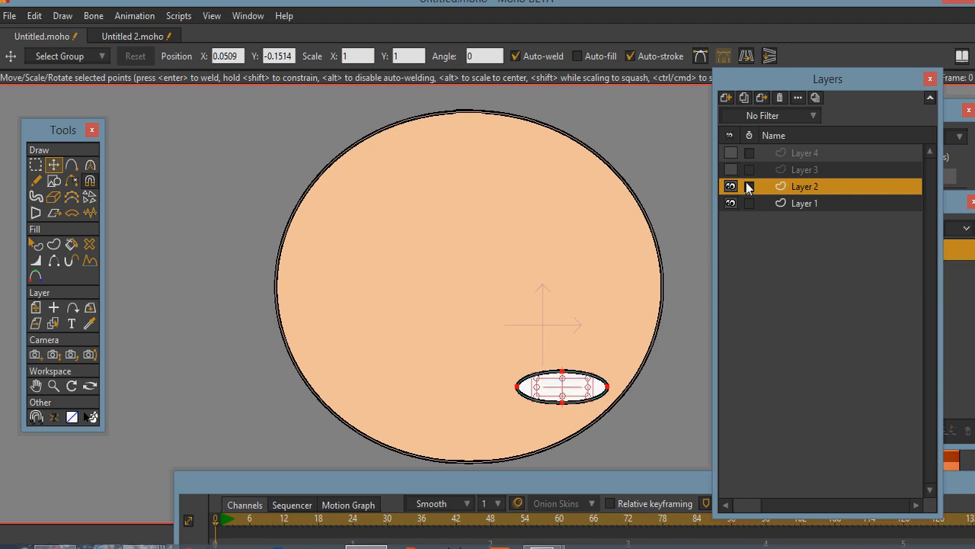
# Step: Show Layer 3, delete the duplicate mouth shape from it, and make Layer 4 visible again
pyautogui.click(734, 170)
pyautogui.click(733, 169)
pyautogui.click(778, 173)
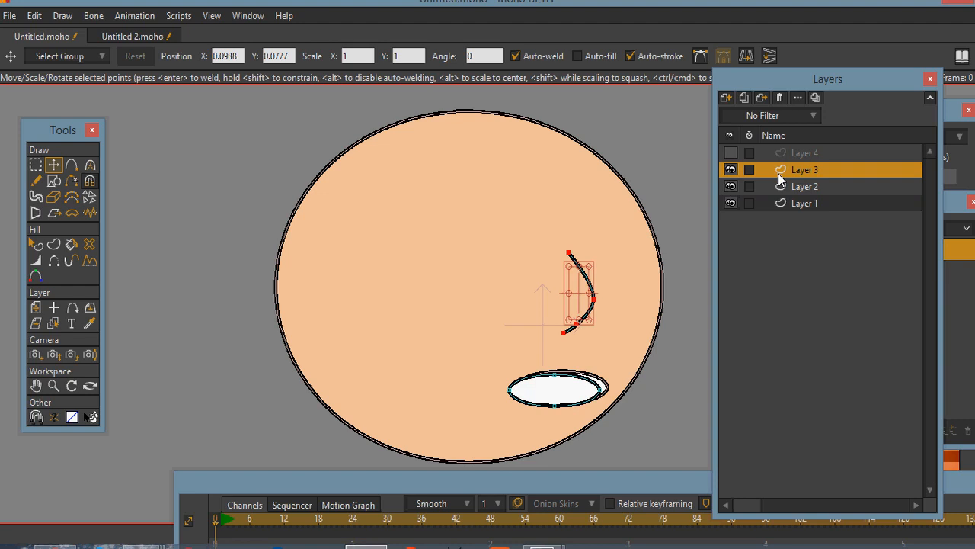
pyautogui.click(545, 379)
pyautogui.hotkey('ctrl', 'a')
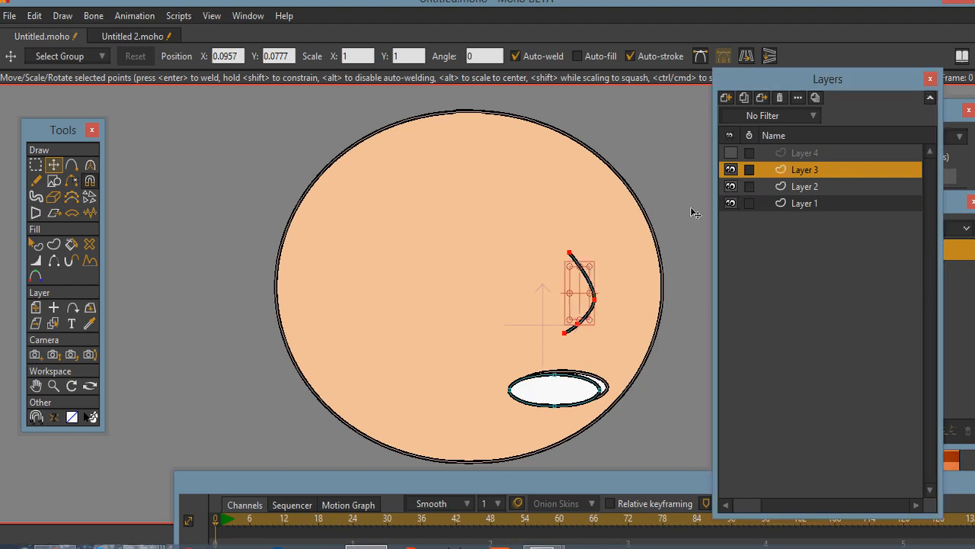
pyautogui.doubleClick(577, 377)
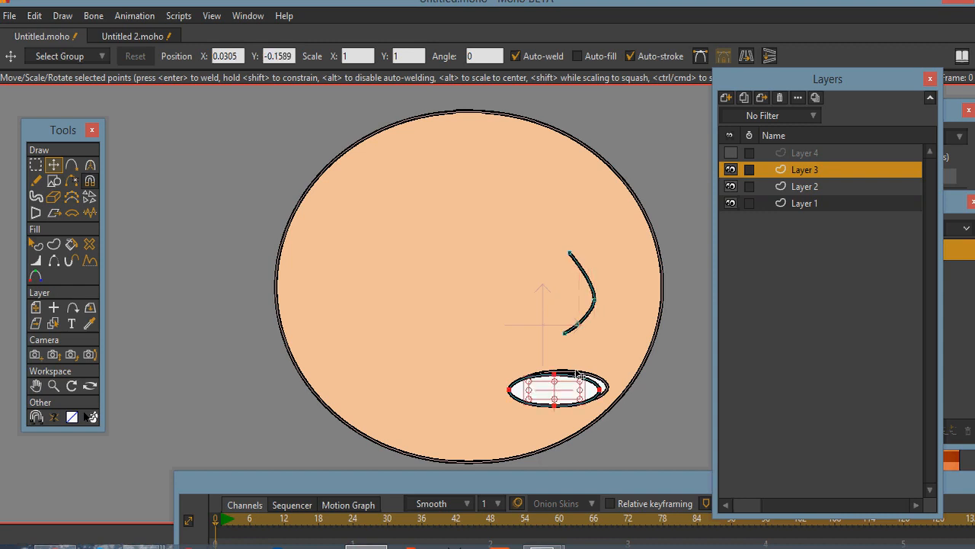
pyautogui.press('Delete')
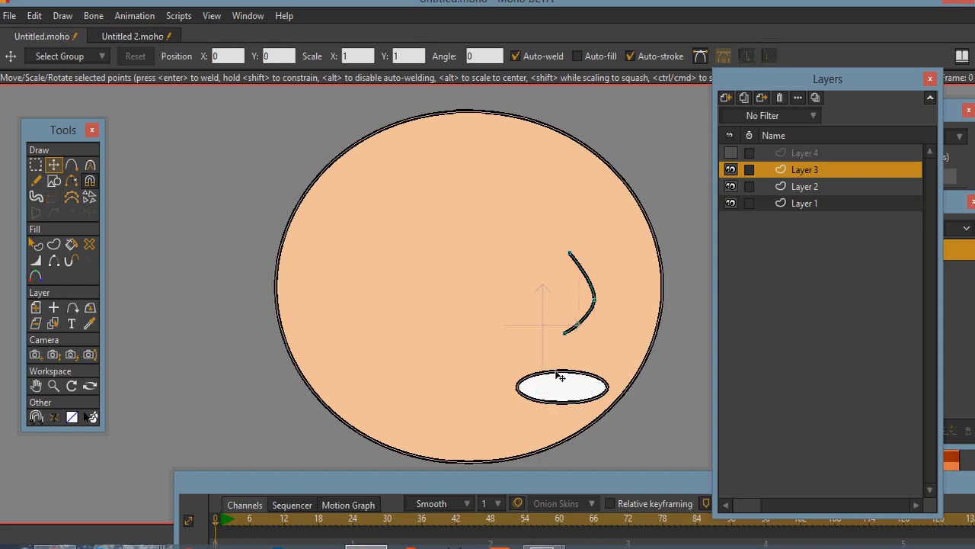
pyautogui.click(731, 153)
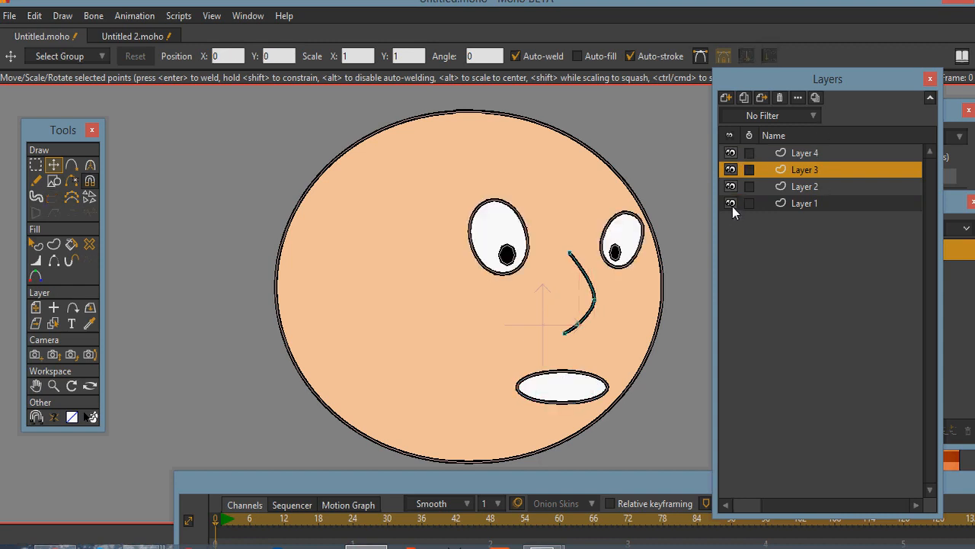
# Step: Move the remaining mouth in Layer 2 toward the far cheek, to X about 0.07, Y about -0.16
pyautogui.click(819, 187)
pyautogui.click(584, 386)
pyautogui.moveTo(583, 381); pyautogui.dragTo(587, 382)
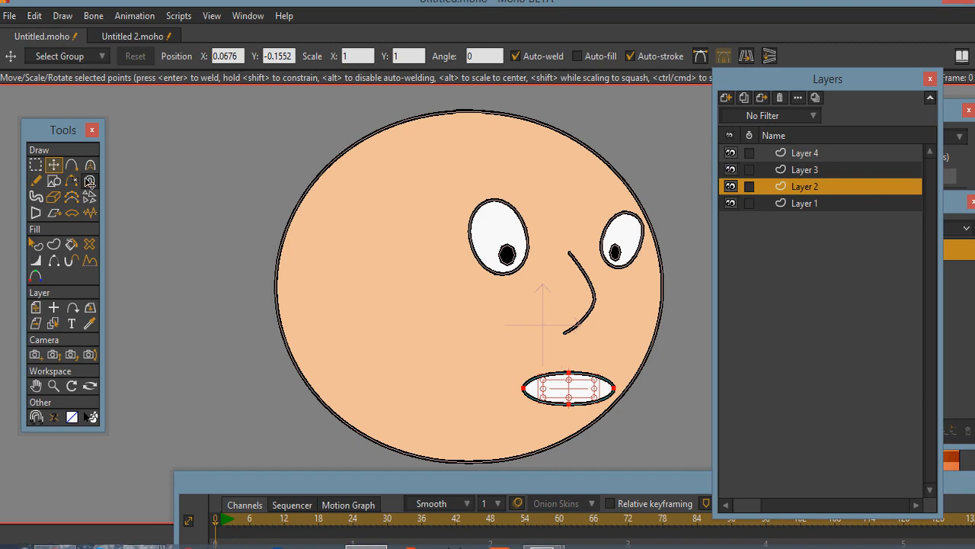
# Step: Select the mouth's near corner point and increase its curvature to make that end rounder
pyautogui.click(35, 165)
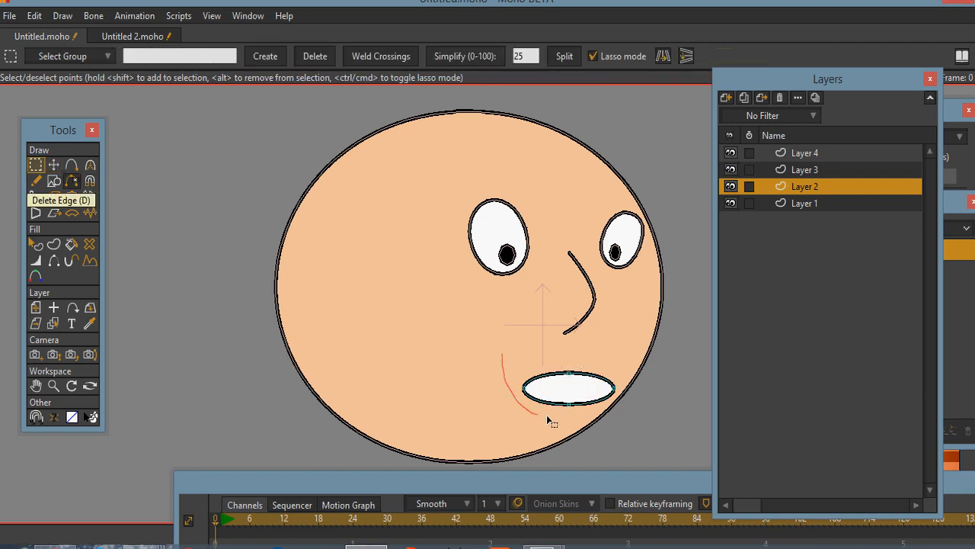
pyautogui.click(526, 389)
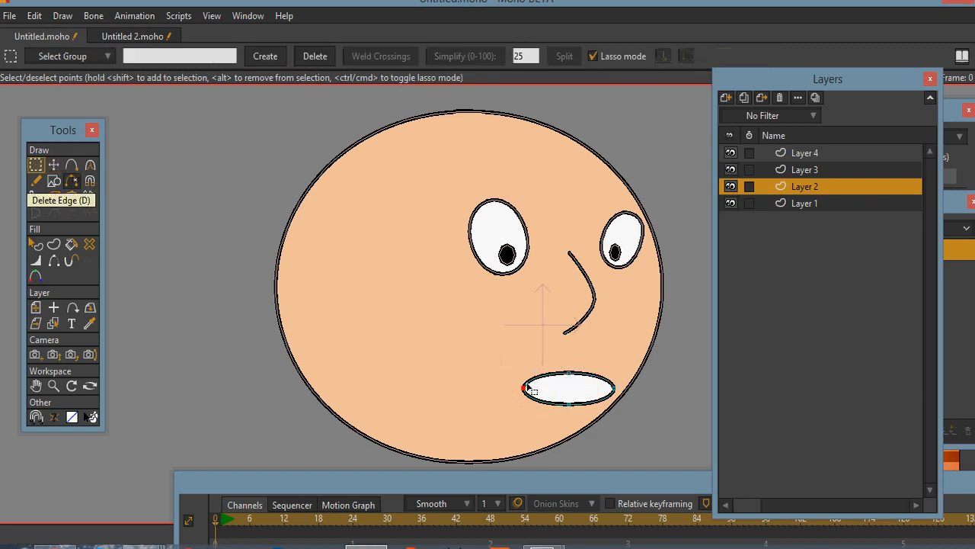
pyautogui.click(89, 165)
pyautogui.moveTo(522, 382)
pyautogui.mouseDown()
pyautogui.moveTo(523, 370)
pyautogui.moveTo(522, 401)
pyautogui.moveTo(515, 390)
pyautogui.mouseUp()
# Step: Adjust the mouth's individual points, pulling the near corner outward, the far corner inward and the lower edge down
pyautogui.click(54, 165)
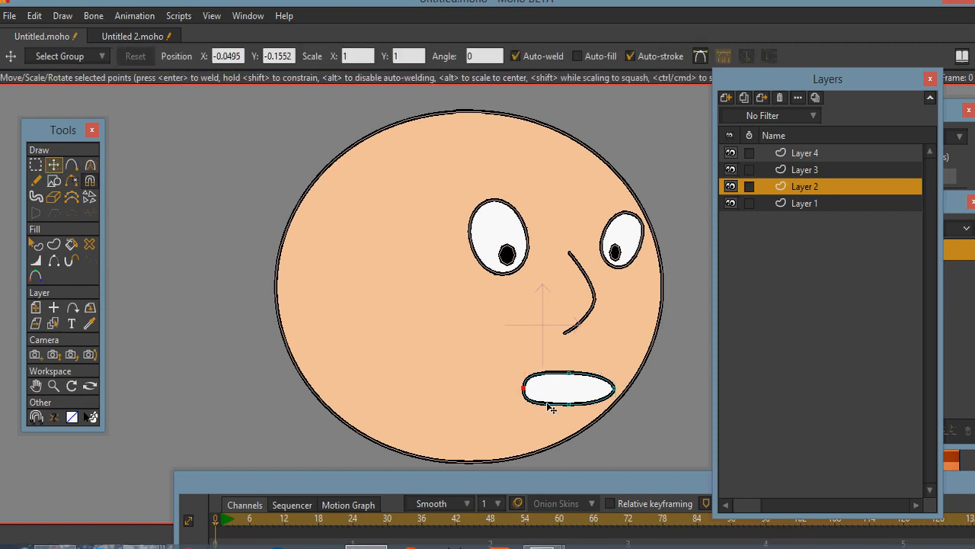
pyautogui.moveTo(528, 391); pyautogui.dragTo(517, 389)
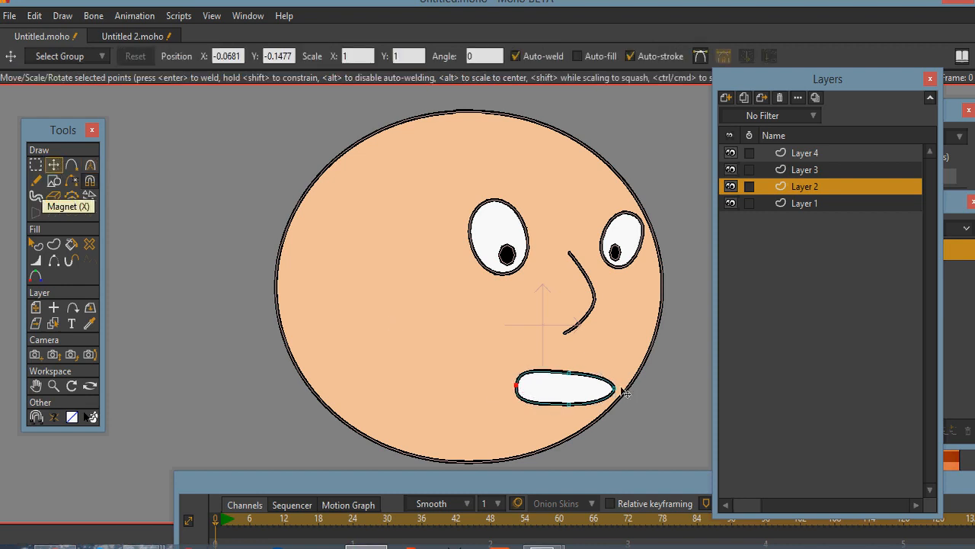
pyautogui.moveTo(622, 392); pyautogui.dragTo(568, 406)
pyautogui.click(523, 387)
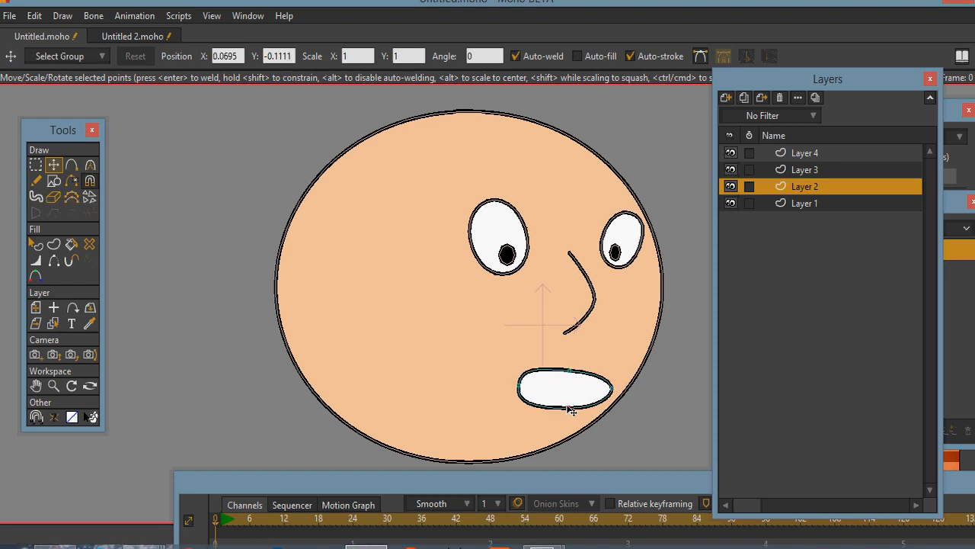
# Step: Select all the mouth points and scale the mouth down slightly, positioned at X about 0.06, Y about -0.15
pyautogui.click(35, 165)
pyautogui.moveTo(417, 363)
pyautogui.mouseDown()
pyautogui.moveTo(553, 452)
pyautogui.moveTo(628, 433)
pyautogui.moveTo(626, 365)
pyautogui.moveTo(507, 336)
pyautogui.moveTo(458, 378)
pyautogui.mouseUp()
pyautogui.click(53, 164)
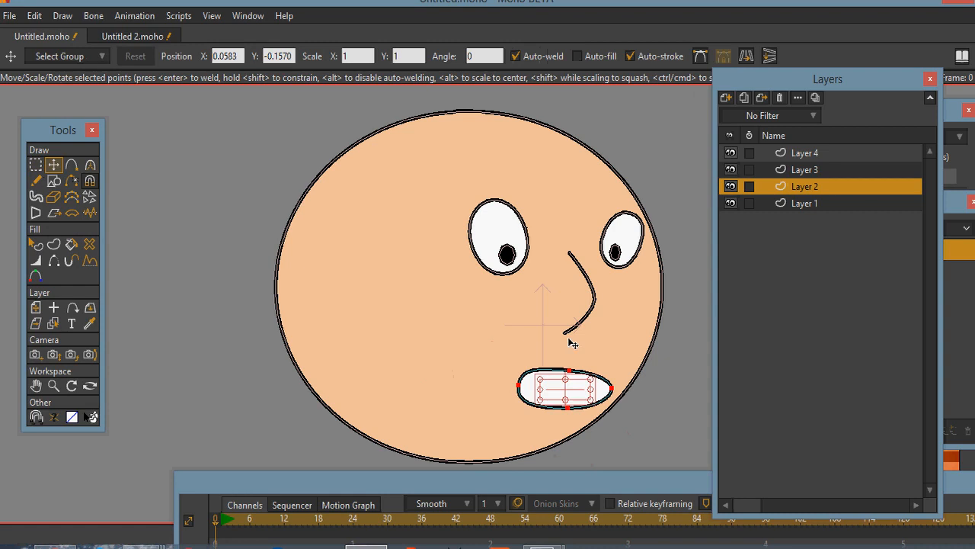
pyautogui.moveTo(591, 400); pyautogui.dragTo(542, 377)
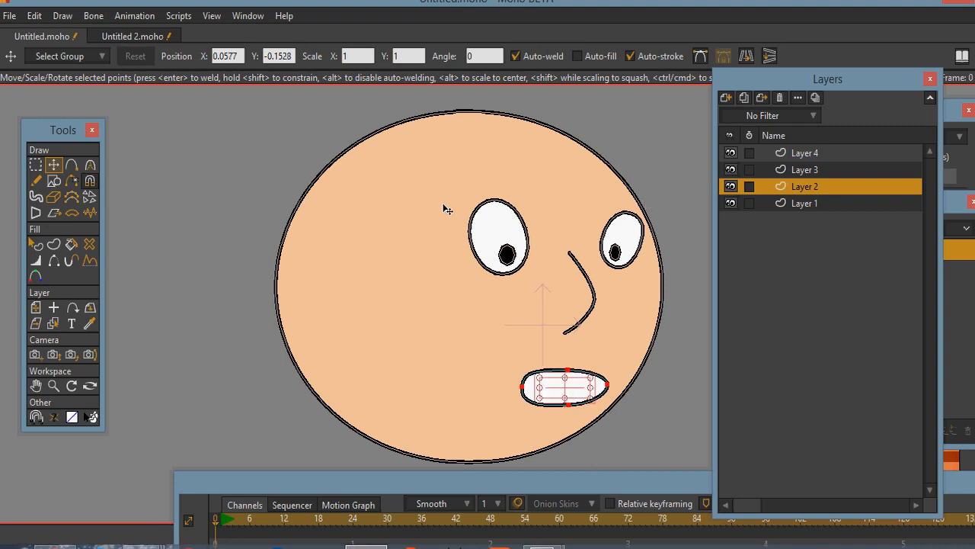